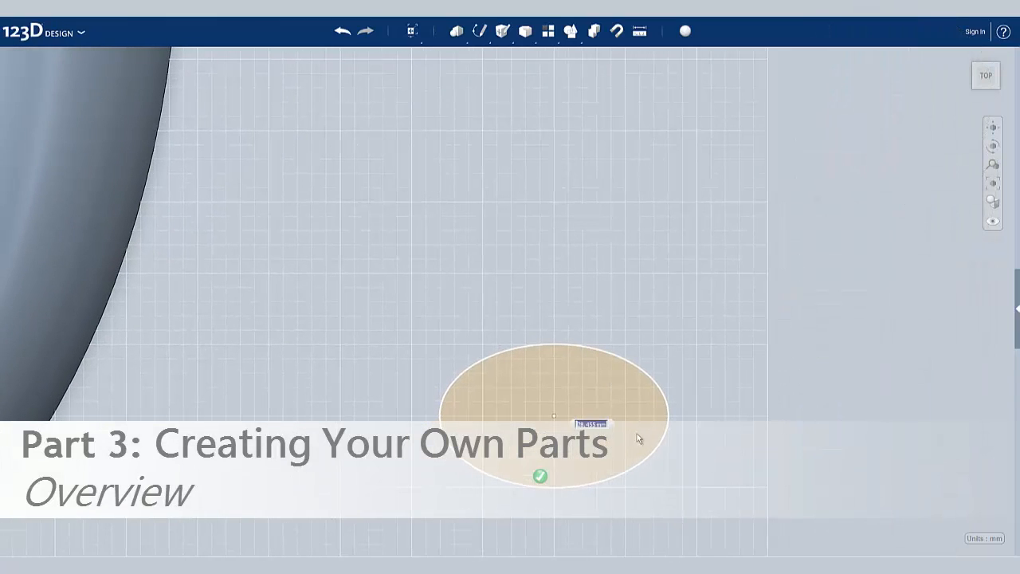
# Size the ellipse's first axis, adjust the outer outline gap, and start combining solids.
pyautogui.click(681, 417)
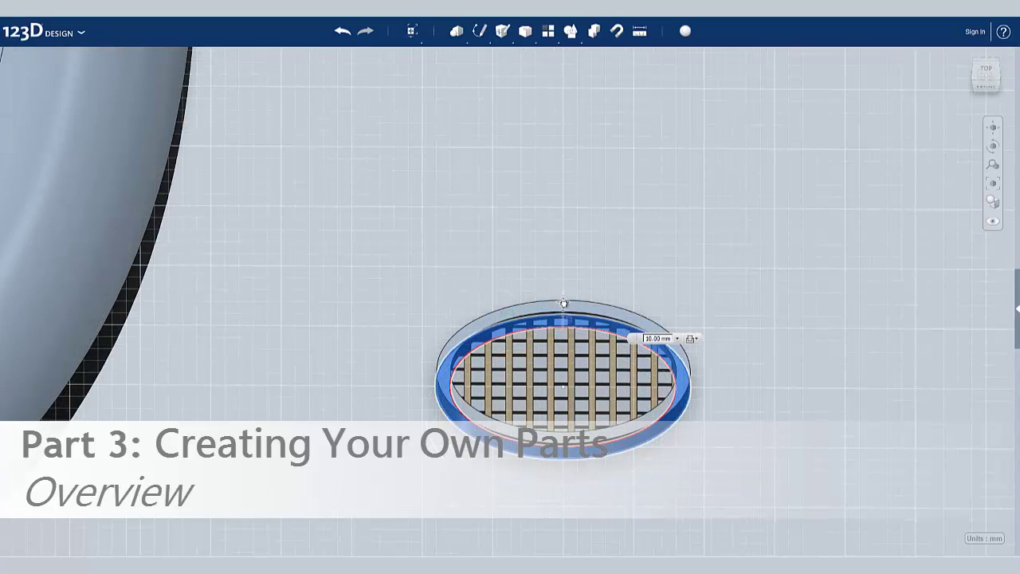
pyautogui.moveTo(563, 304); pyautogui.dragTo(565, 305)
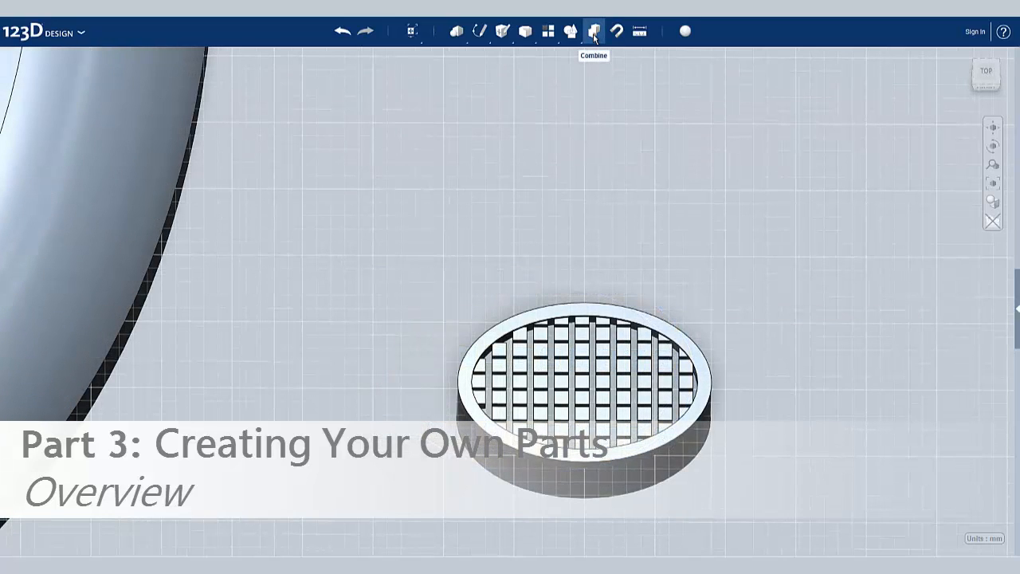
pyautogui.click(594, 32)
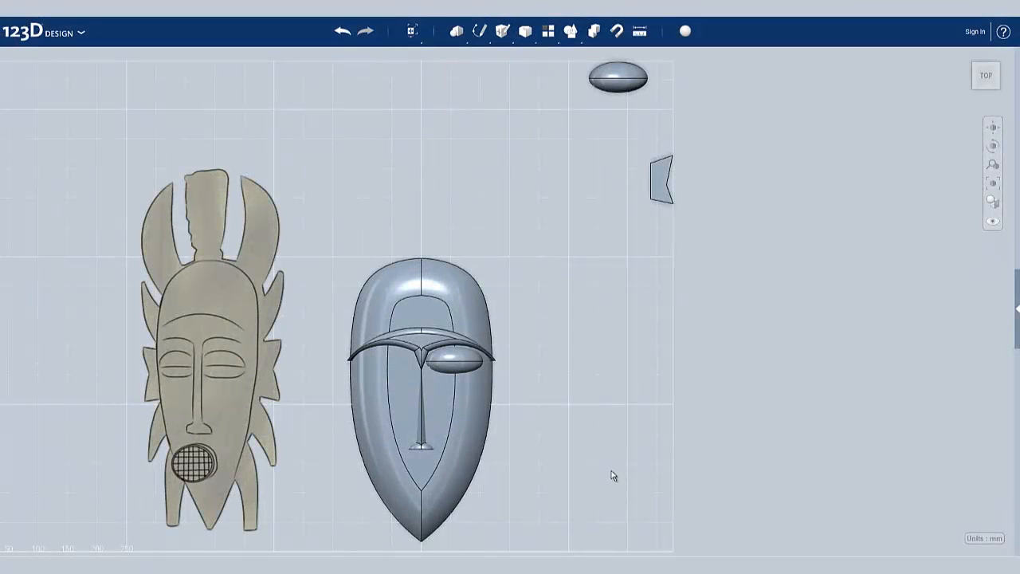
pyautogui.moveTo(480, 31)
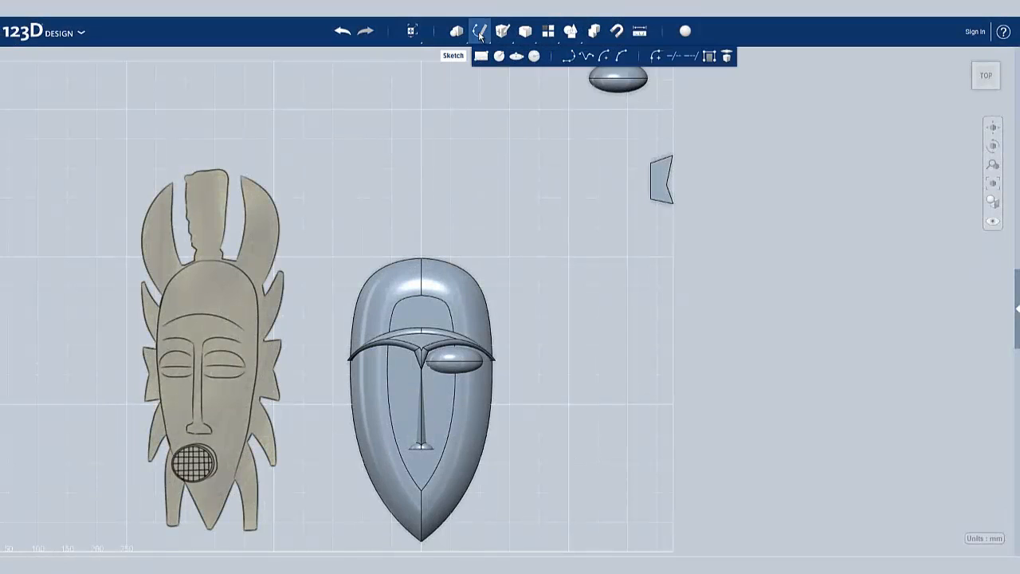
# Sketch a small ellipse below the mask and start a second ellipse at the same centre.
pyautogui.click(570, 496)
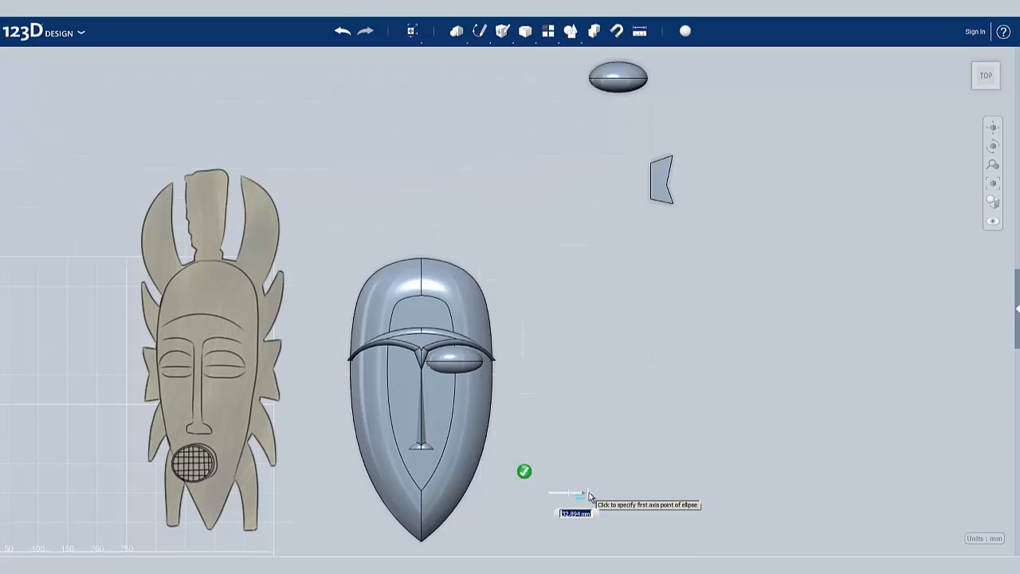
pyautogui.click(591, 498)
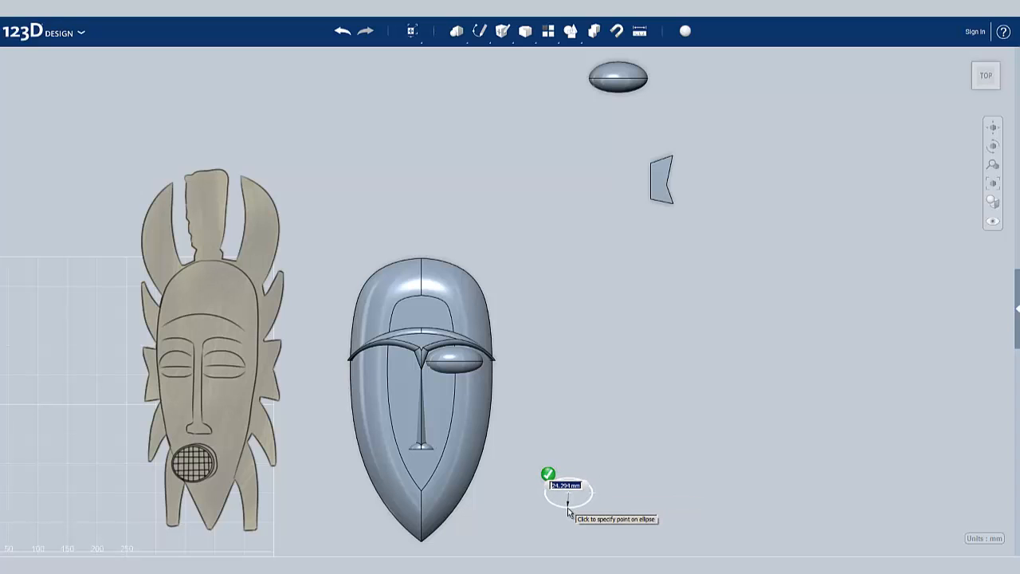
pyautogui.click(570, 510)
pyautogui.click(570, 495)
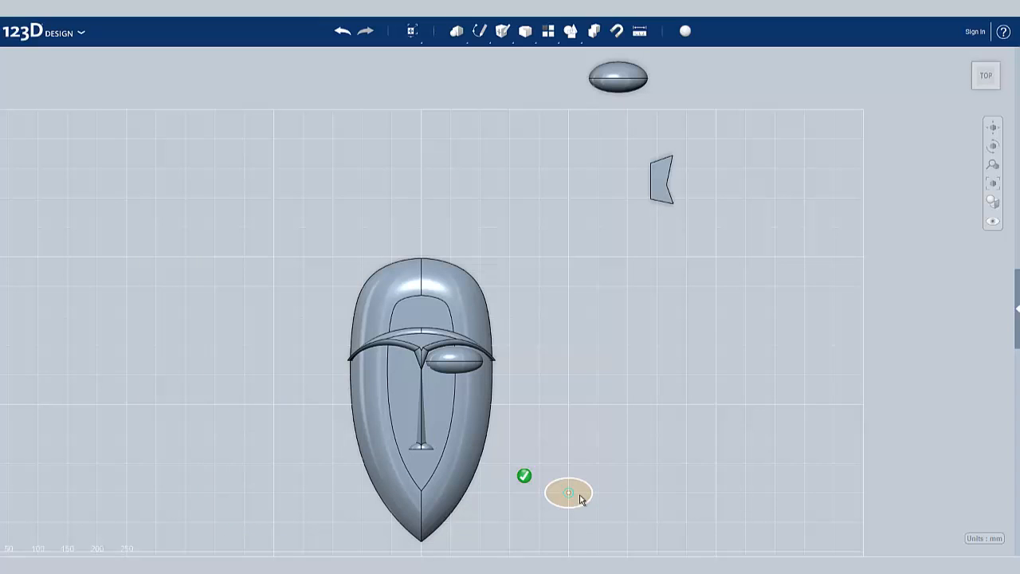
pyautogui.scroll(2, 594, 501)
pyautogui.scroll(3, 587, 500)
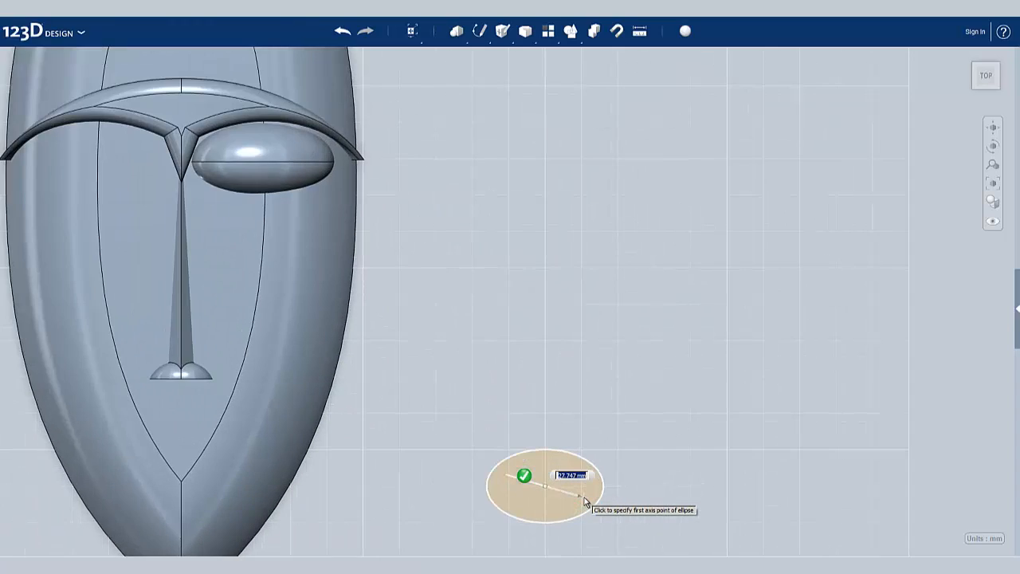
pyautogui.scroll(3, 606, 494)
pyautogui.scroll(2, 630, 447)
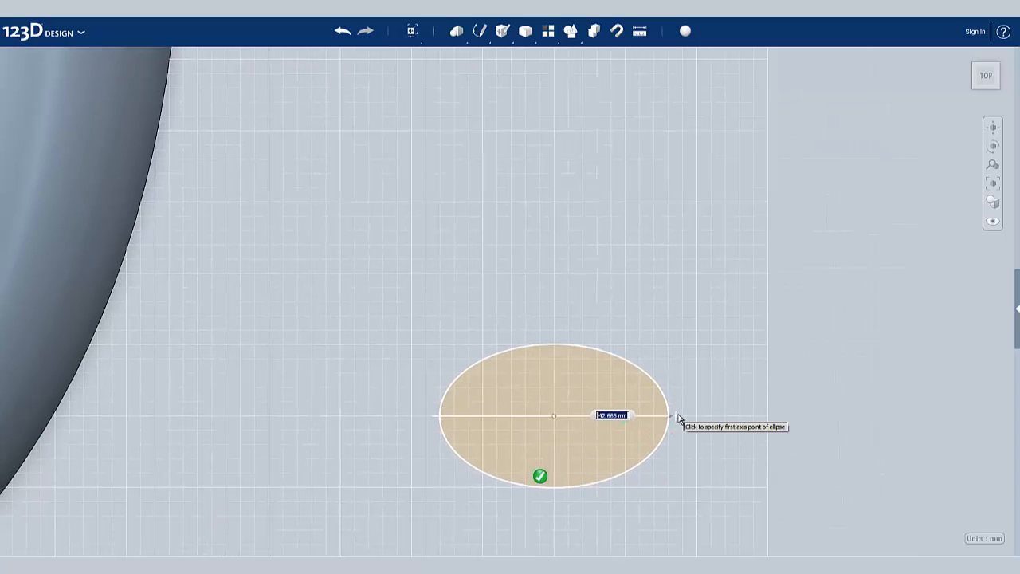
# Complete the larger ellipse with its concentric outer outline and centre the ring in view.
pyautogui.click(678, 420)
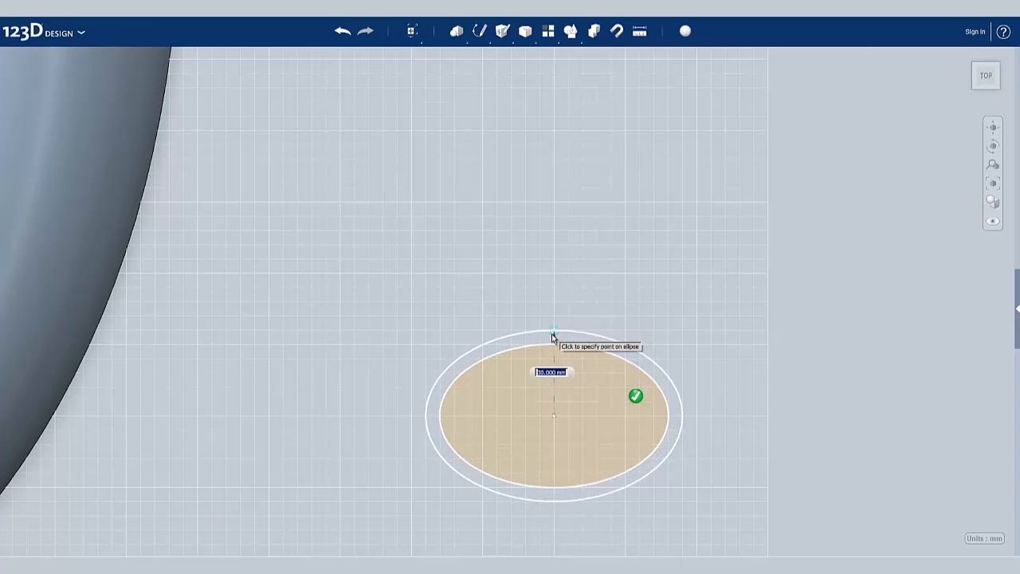
pyautogui.click(552, 338)
pyautogui.moveTo(486, 399); pyautogui.dragTo(518, 367, button='middle')
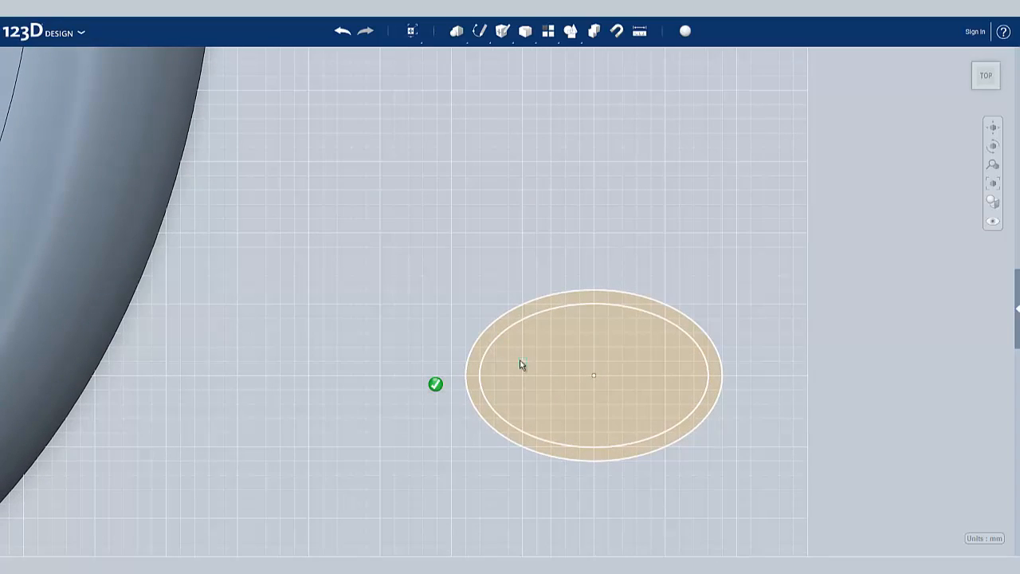
pyautogui.scroll(3, 549, 359)
pyautogui.moveTo(582, 366); pyautogui.dragTo(526, 350, button='middle')
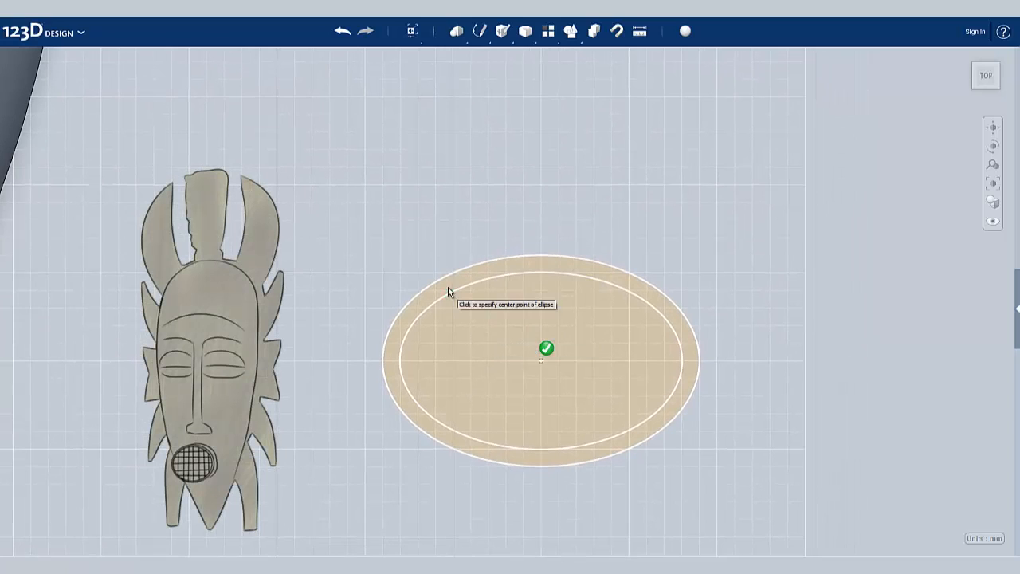
pyautogui.moveTo(456, 31)
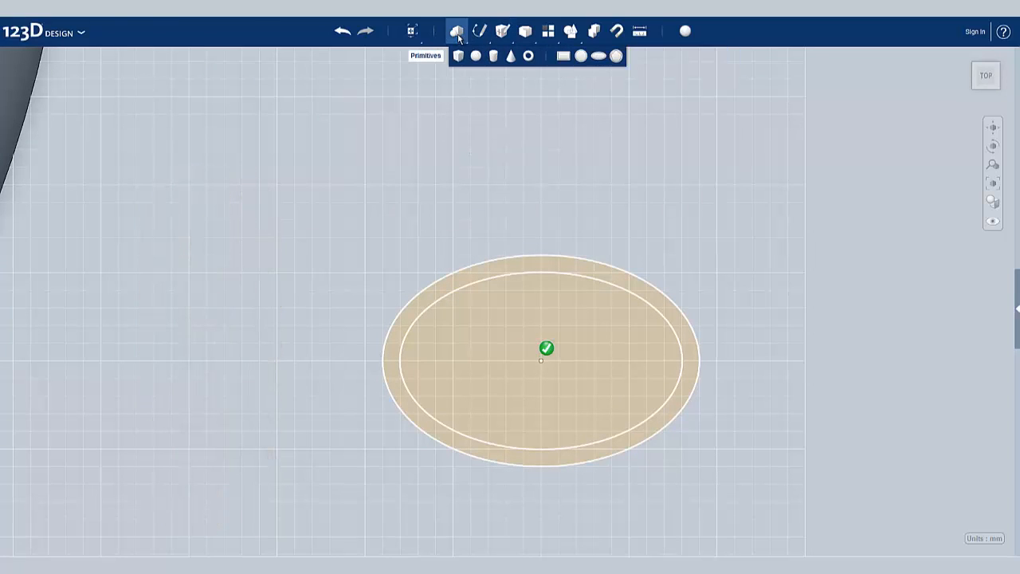
# Place a 5 x 5 x 5 mm box near the ellipse's upper left and start a rectangular pattern.
pyautogui.click(460, 56)
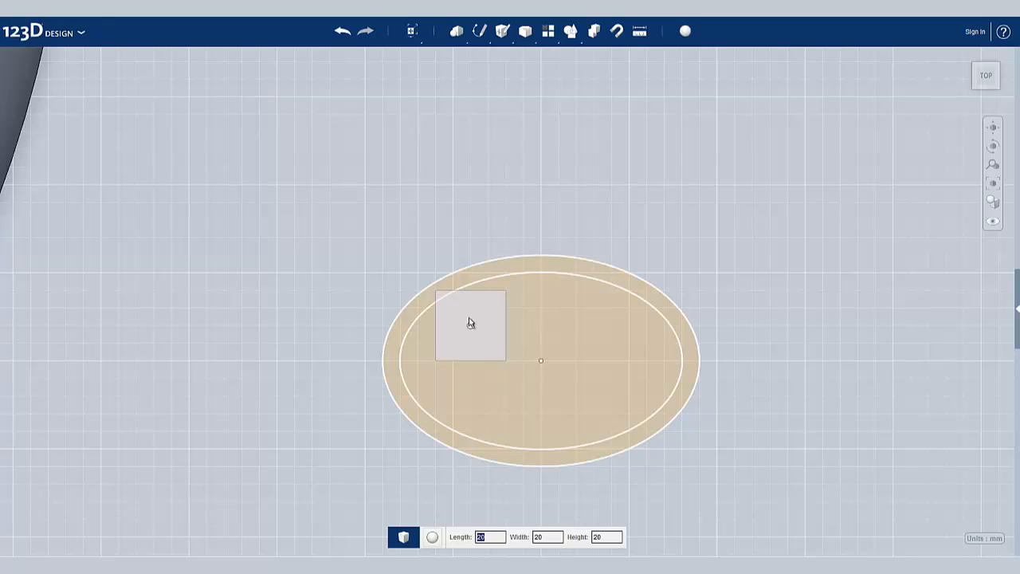
pyautogui.write('5')
pyautogui.press('Tab')
pyautogui.write('5')
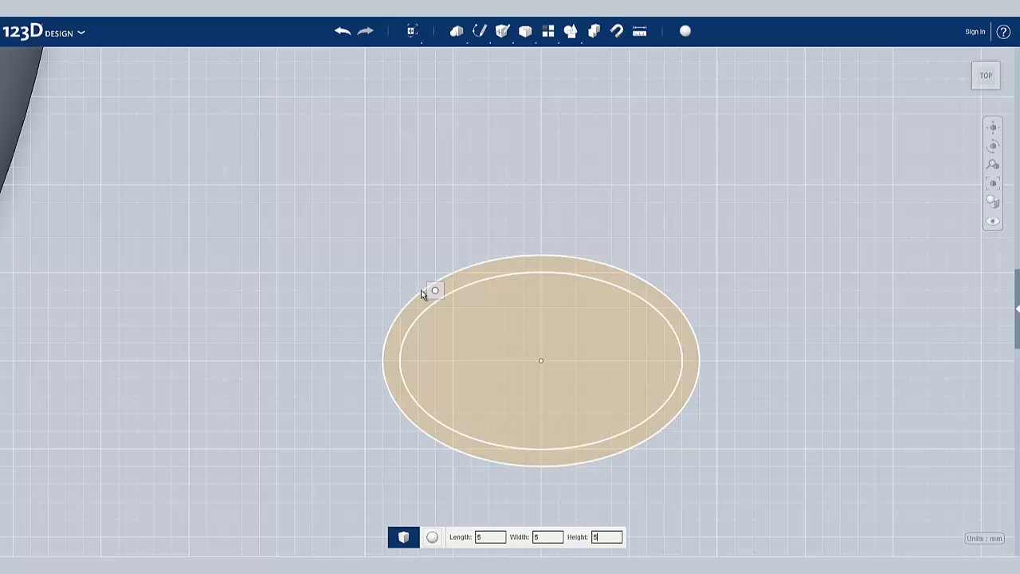
pyautogui.click(381, 275)
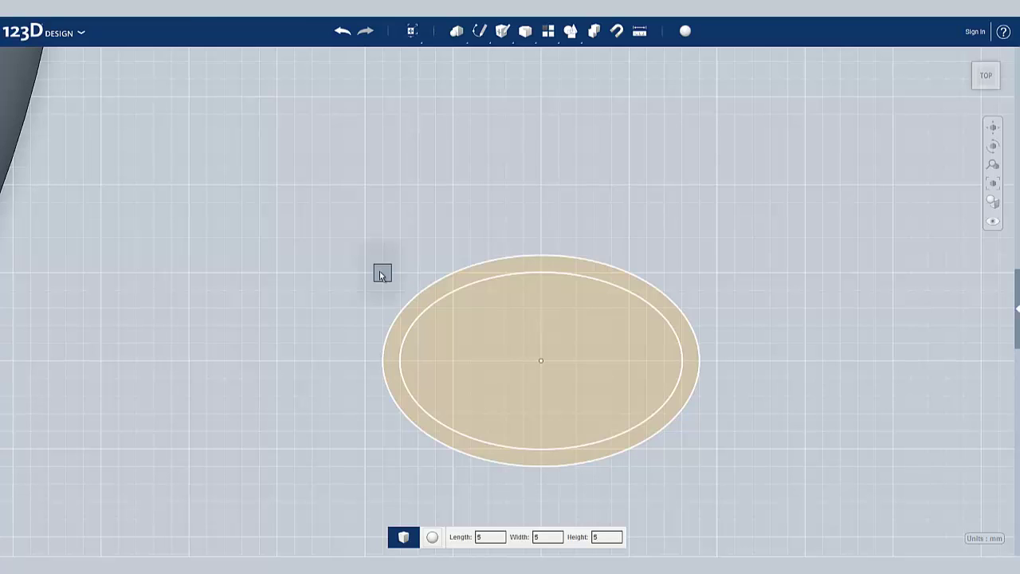
pyautogui.moveTo(549, 31)
pyautogui.click(550, 55)
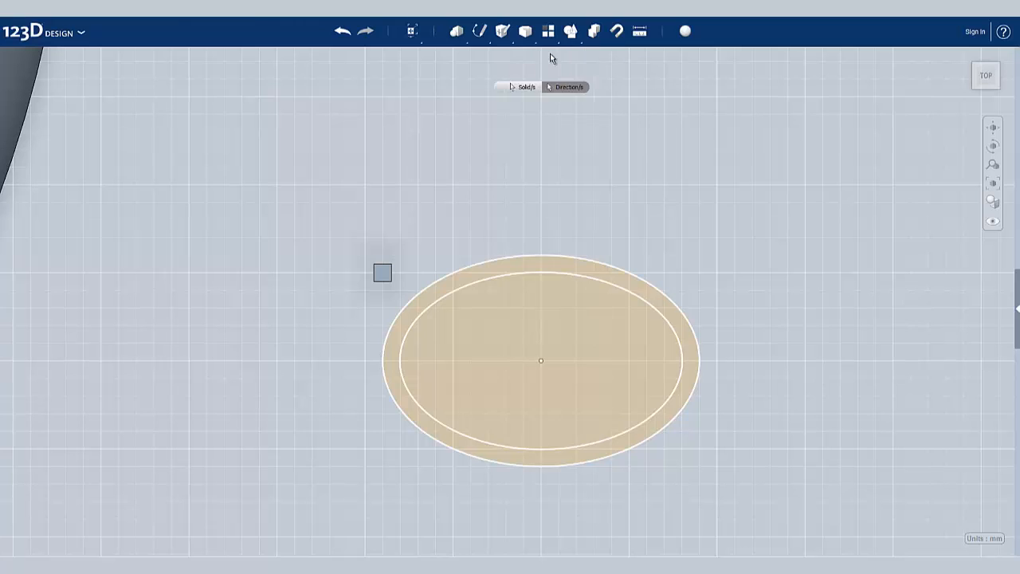
# Pick the cube as the pattern solid and set downward and rightward directions.
pyautogui.click(384, 278)
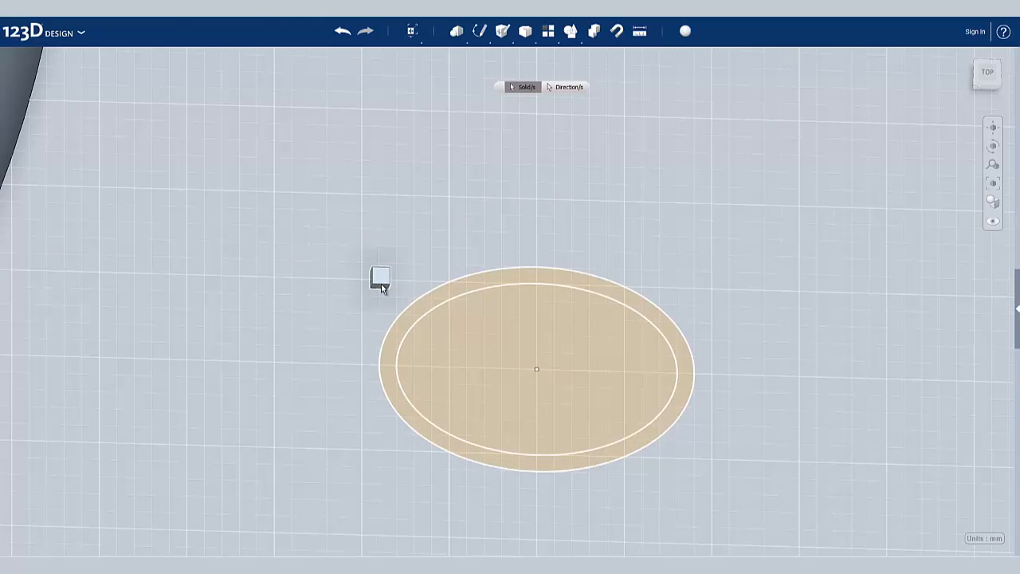
pyautogui.click(381, 281)
pyautogui.click(569, 87)
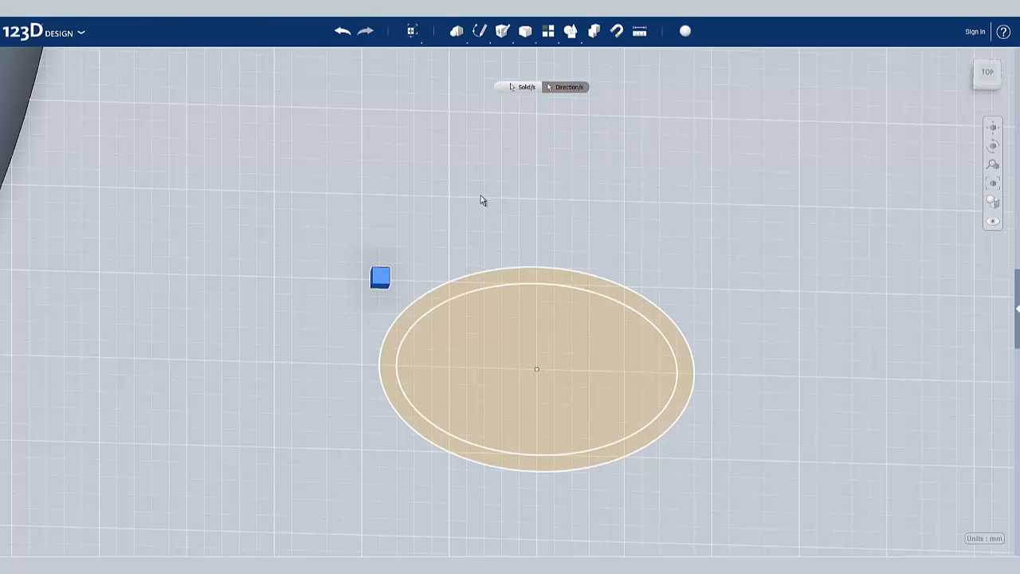
pyautogui.click(386, 279)
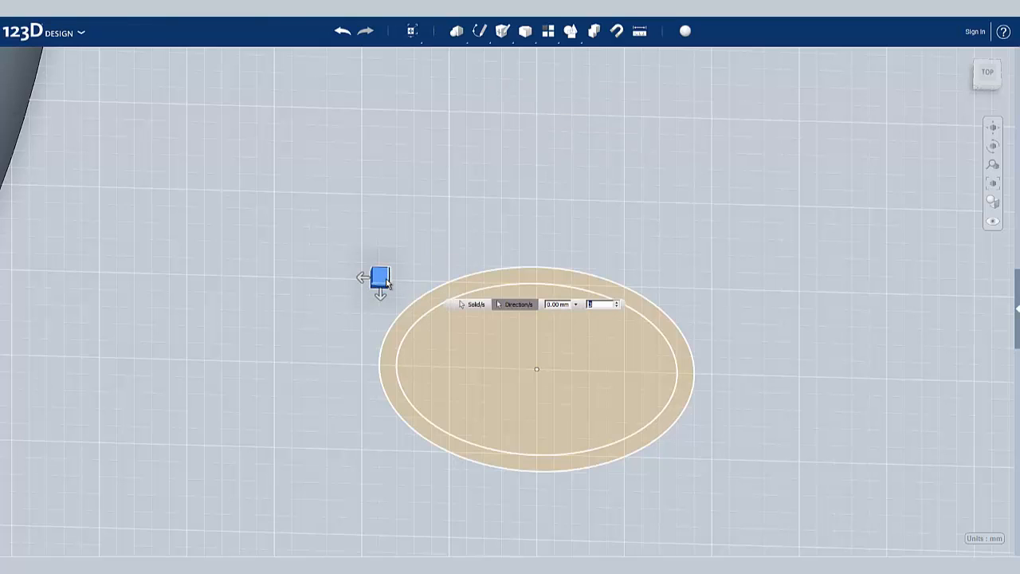
pyautogui.write('3')
pyautogui.click(381, 294)
pyautogui.click(381, 289)
# Spread the cube copies into roughly an 11 by 9 grid covering the whole ellipse ring.
pyautogui.moveTo(381, 293); pyautogui.dragTo(381, 448)
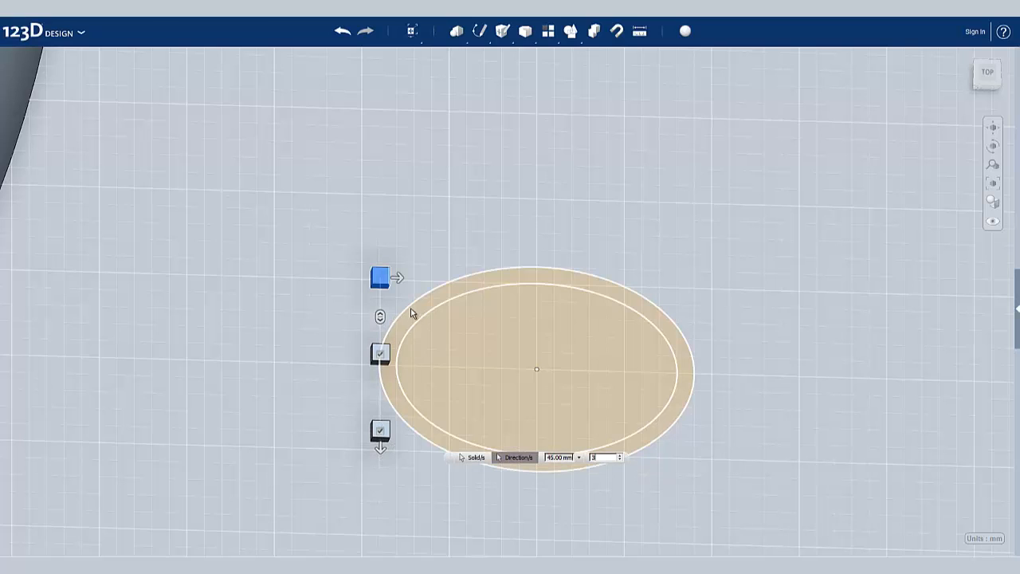
pyautogui.moveTo(398, 278)
pyautogui.mouseDown()
pyautogui.moveTo(700, 286)
pyautogui.moveTo(684, 286)
pyautogui.mouseUp()
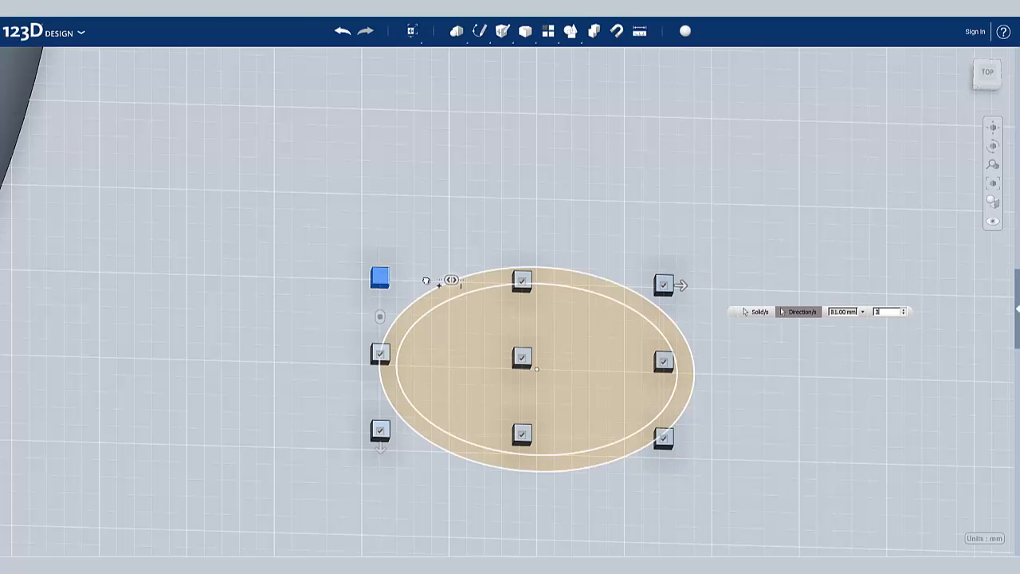
pyautogui.moveTo(426, 279); pyautogui.dragTo(15, 274)
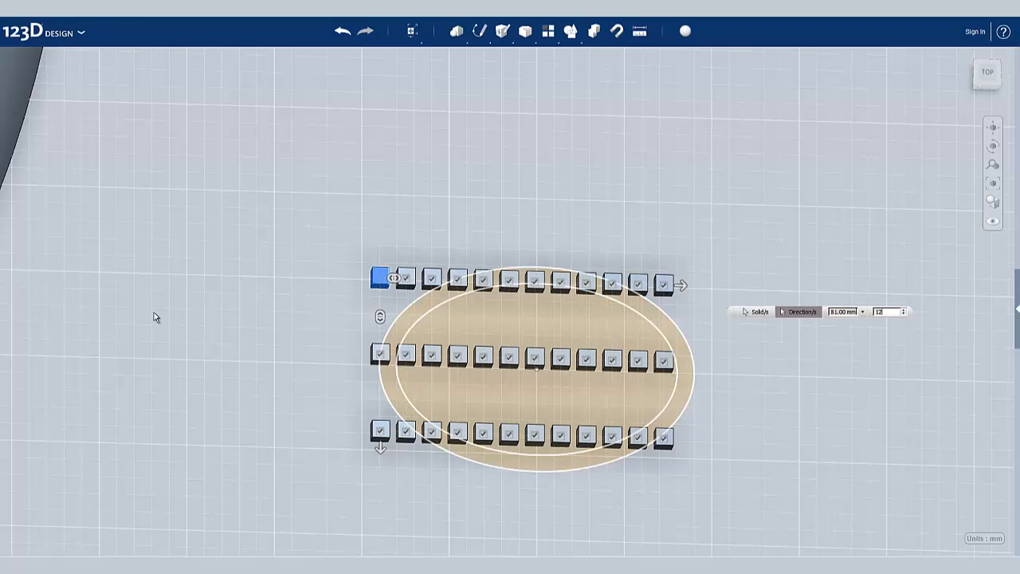
pyautogui.moveTo(380, 307)
pyautogui.mouseDown()
pyautogui.moveTo(380, 224)
pyautogui.moveTo(459, 230)
pyautogui.mouseUp()
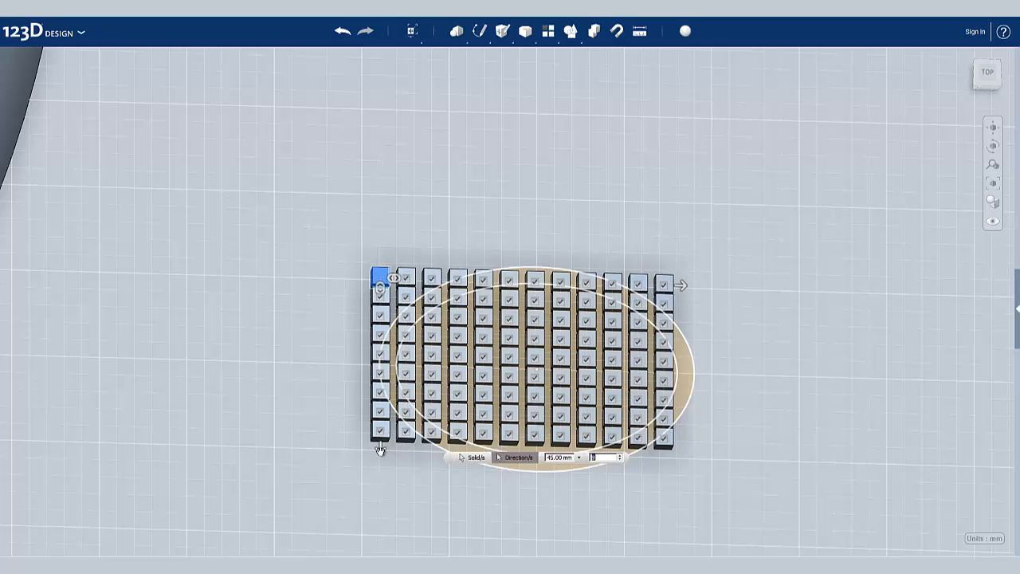
pyautogui.moveTo(380, 456); pyautogui.dragTo(380, 462)
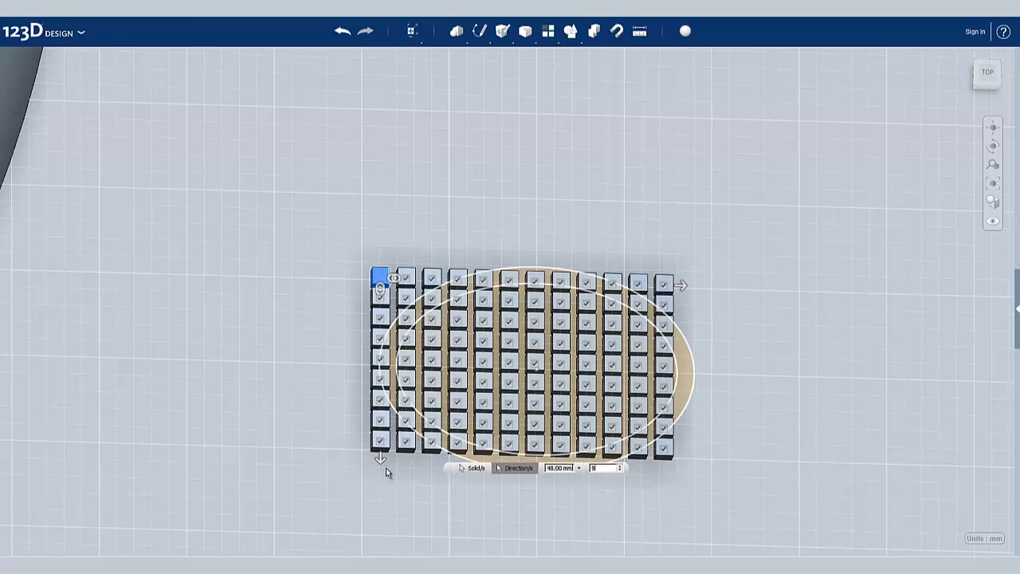
# Commit the cube grid and delete the stray cubes along the top row and left column.
pyautogui.click(772, 431)
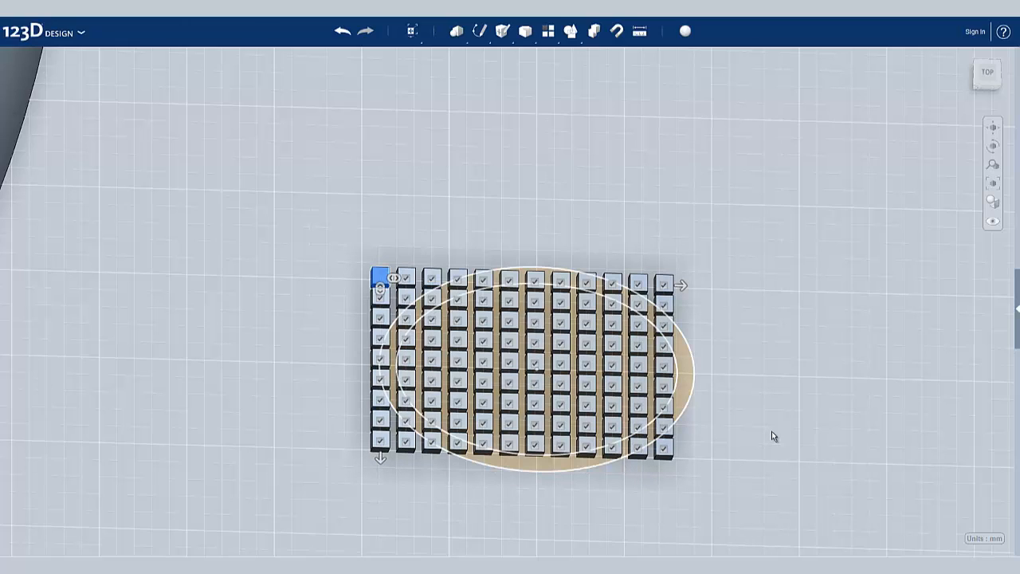
pyautogui.click(784, 391)
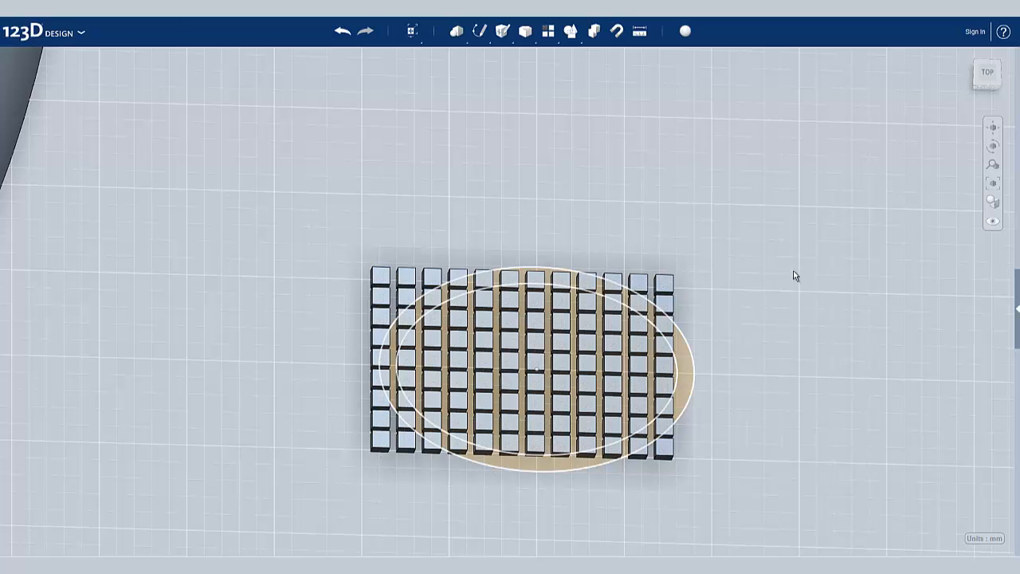
pyautogui.click(670, 285)
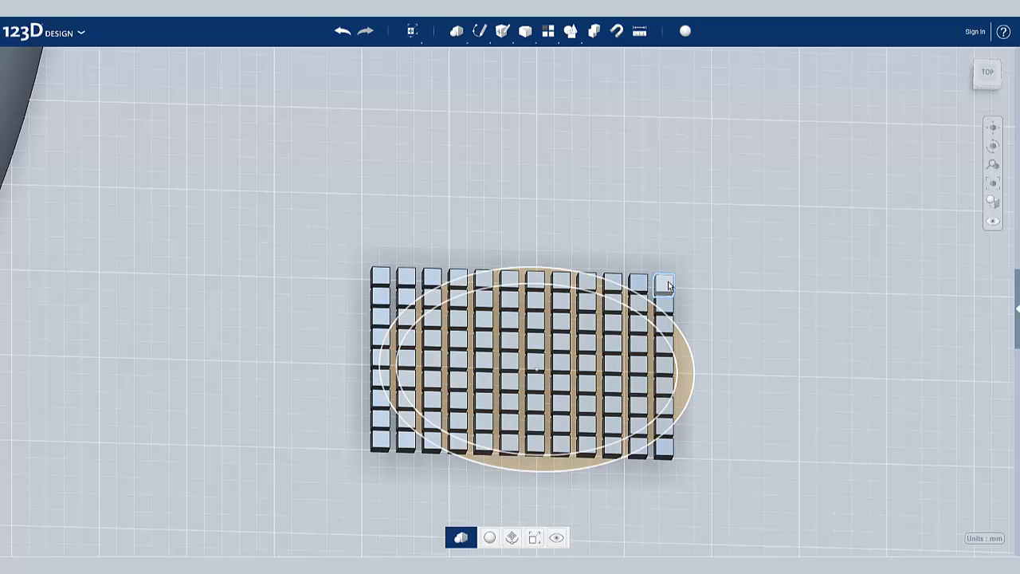
pyautogui.press('Delete')
pyautogui.click(670, 298)
pyautogui.press('Delete')
pyautogui.click(638, 280)
pyautogui.press('Delete')
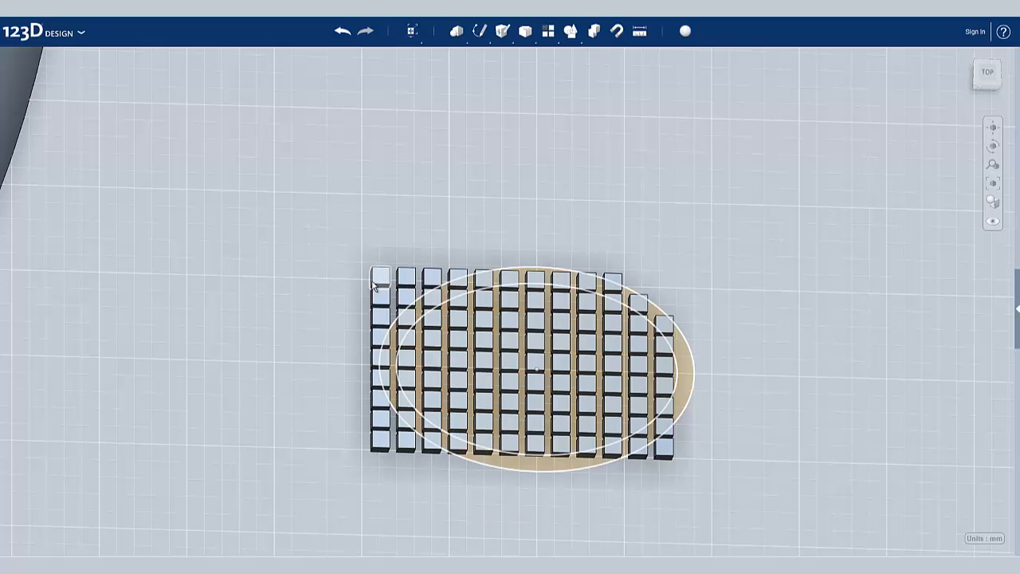
pyautogui.click(378, 288)
pyautogui.press('Delete')
pyautogui.click(380, 298)
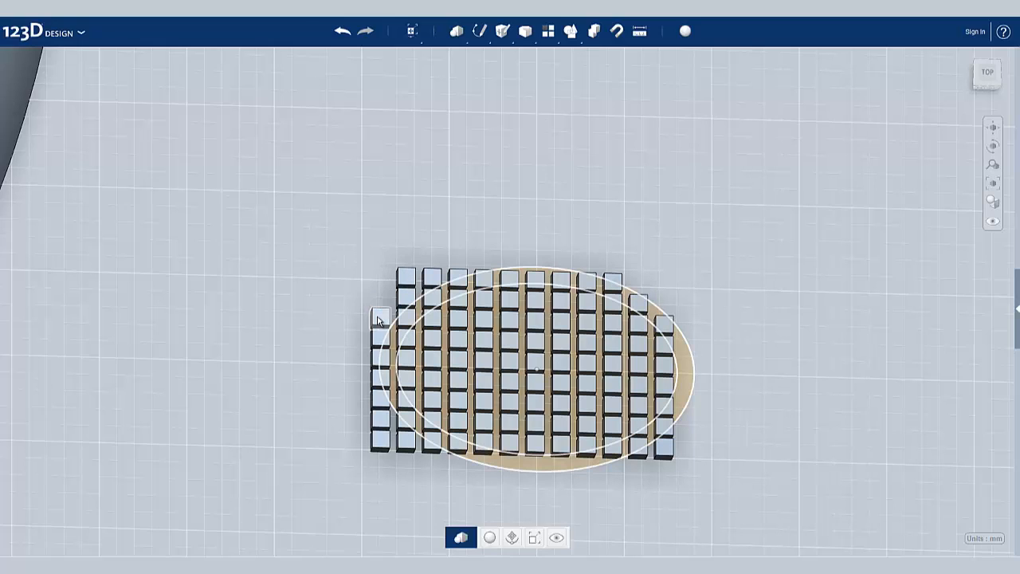
pyautogui.press('Delete')
pyautogui.click(382, 314)
pyautogui.press('Delete')
# Fit the scene and delete the stray cubes left of the ellipse and along the bottom corners.
pyautogui.click(966, 55)
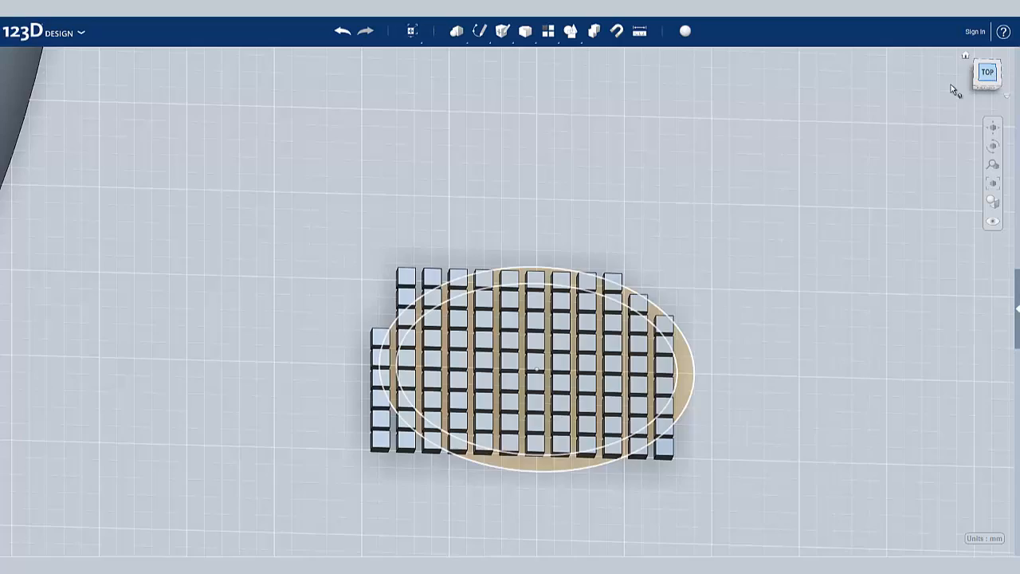
pyautogui.scroll(3, 566, 486)
pyautogui.scroll(8, 566, 486)
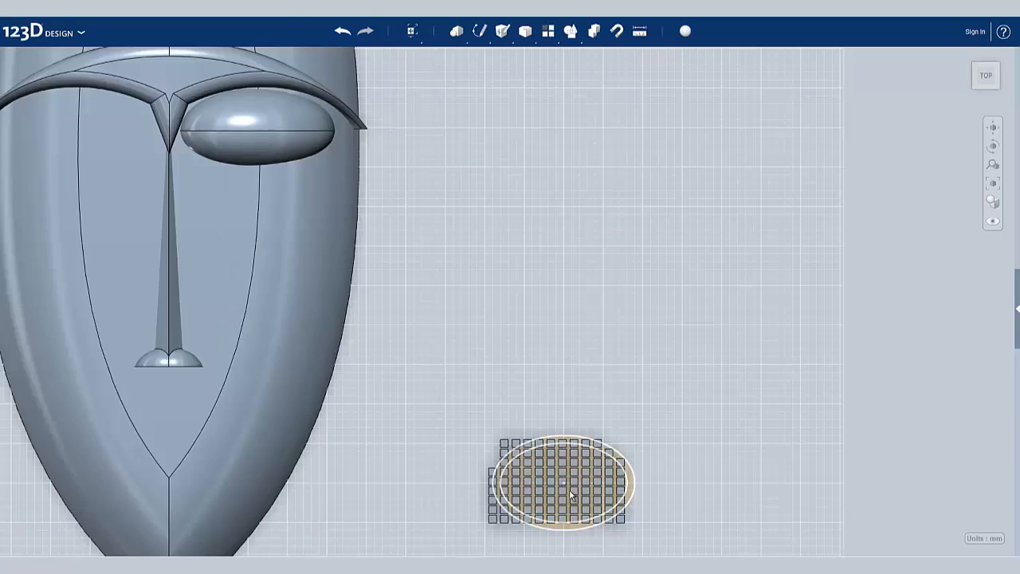
pyautogui.moveTo(571, 488); pyautogui.dragTo(574, 399, button='middle')
pyautogui.moveTo(388, 448)
pyautogui.mouseDown()
pyautogui.moveTo(481, 471)
pyautogui.moveTo(421, 339)
pyautogui.mouseUp()
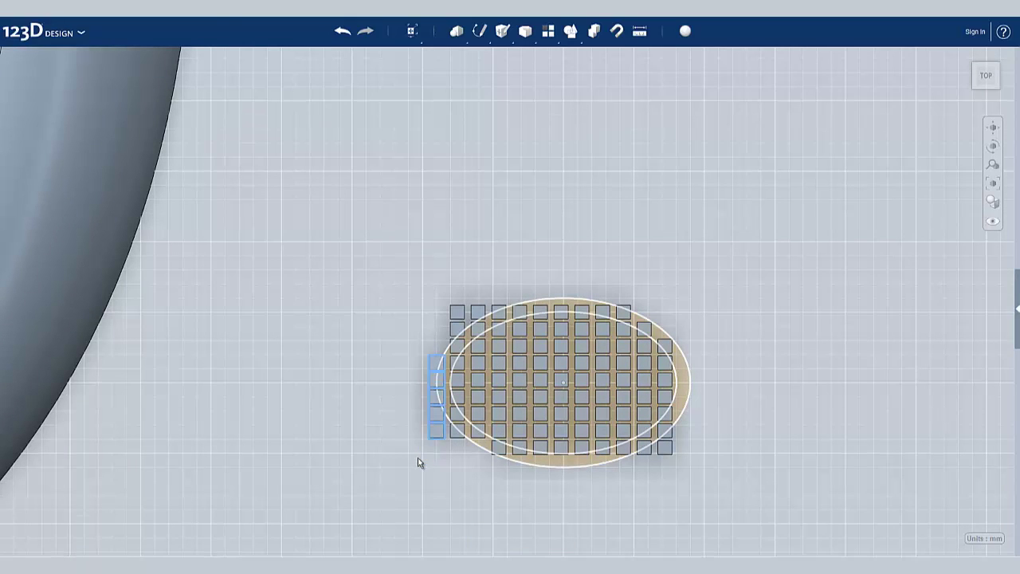
pyautogui.press('Delete')
pyautogui.click(669, 451)
pyautogui.press('Delete')
pyautogui.click(501, 453)
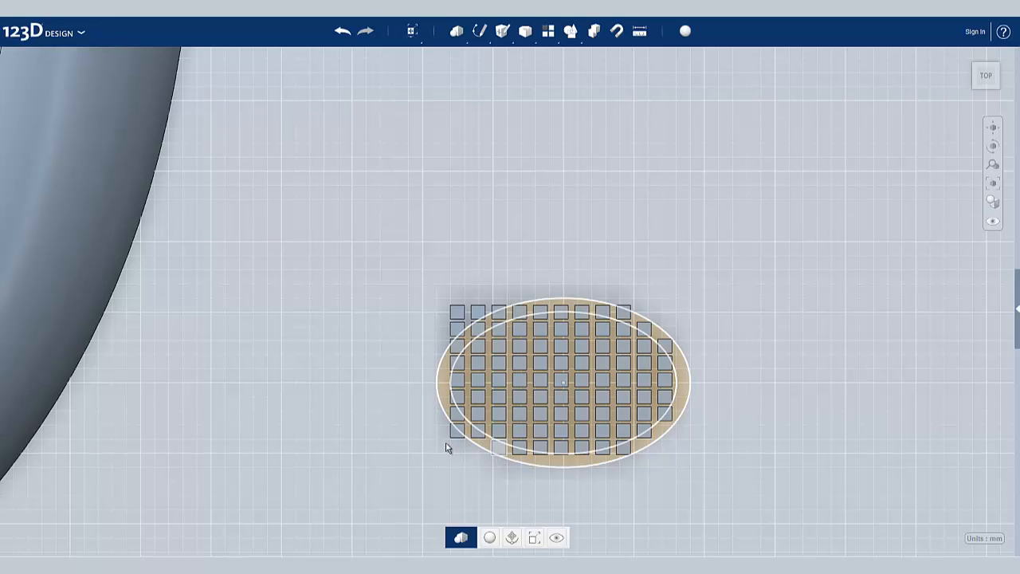
pyautogui.keyDown('shift'); pyautogui.click(452, 431); pyautogui.keyUp('shift')
pyautogui.press('Delete')
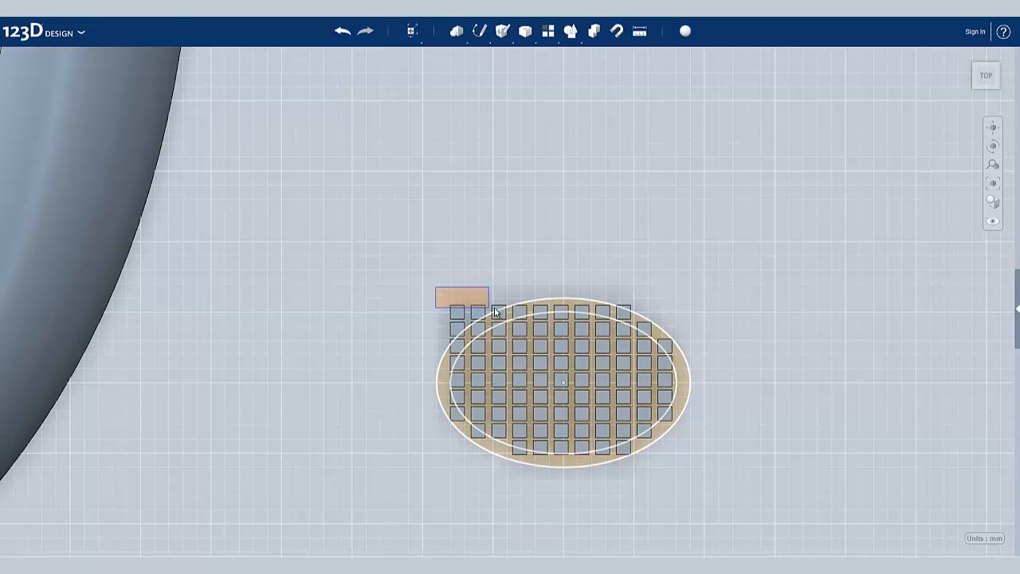
# Delete the remaining corner and edge cubes so the grid fits inside the elliptical ring.
pyautogui.click(456, 313)
pyautogui.keyDown('shift'); pyautogui.click(479, 313); pyautogui.keyUp('shift')
pyautogui.press('Delete')
pyautogui.click(456, 331)
pyautogui.press('Delete')
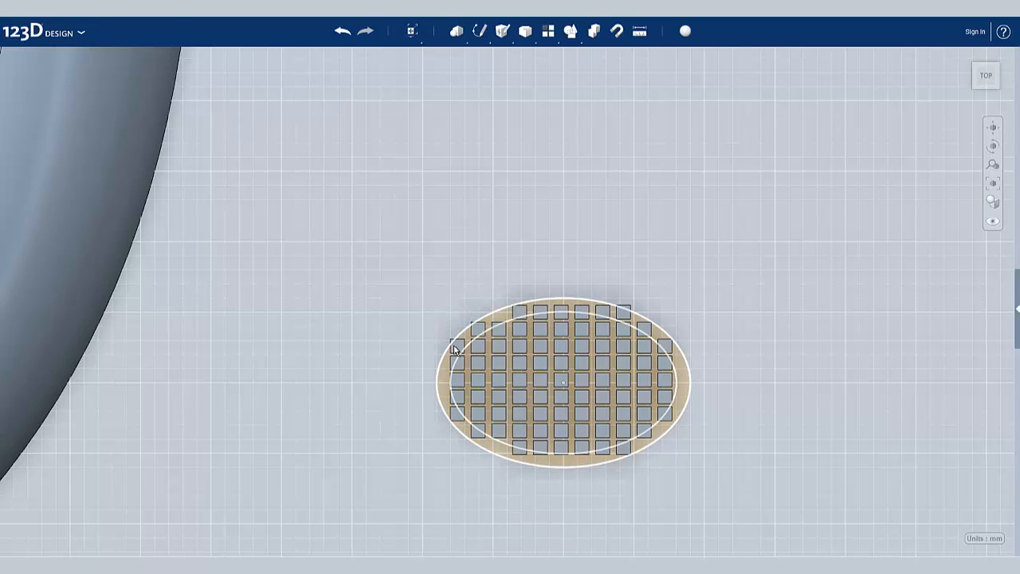
pyautogui.click(474, 392)
pyautogui.press('Delete')
pyautogui.click(477, 333)
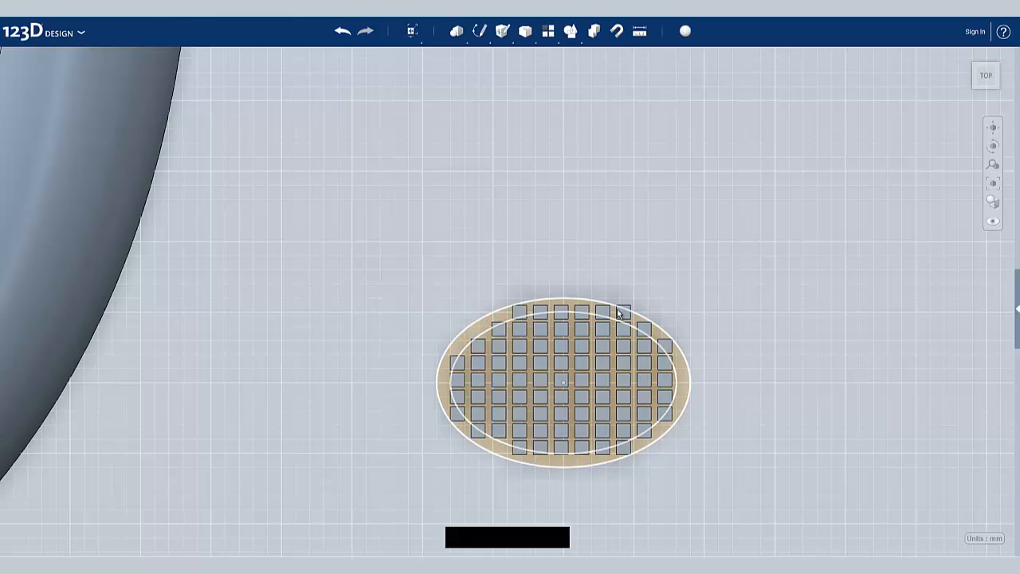
pyautogui.press('Delete')
pyautogui.click(623, 311)
pyautogui.press('Delete')
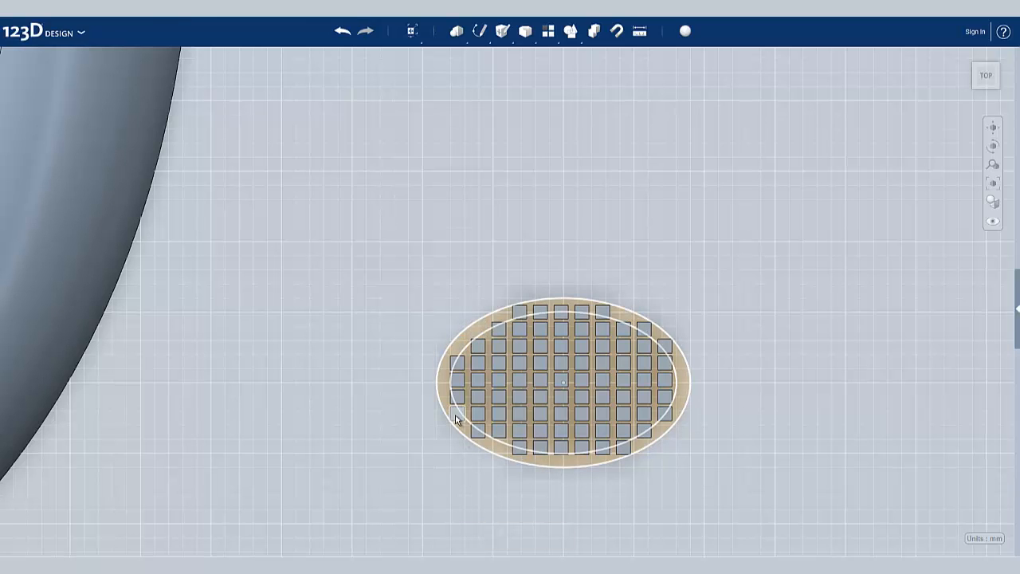
pyautogui.click(457, 420)
pyautogui.press('Delete')
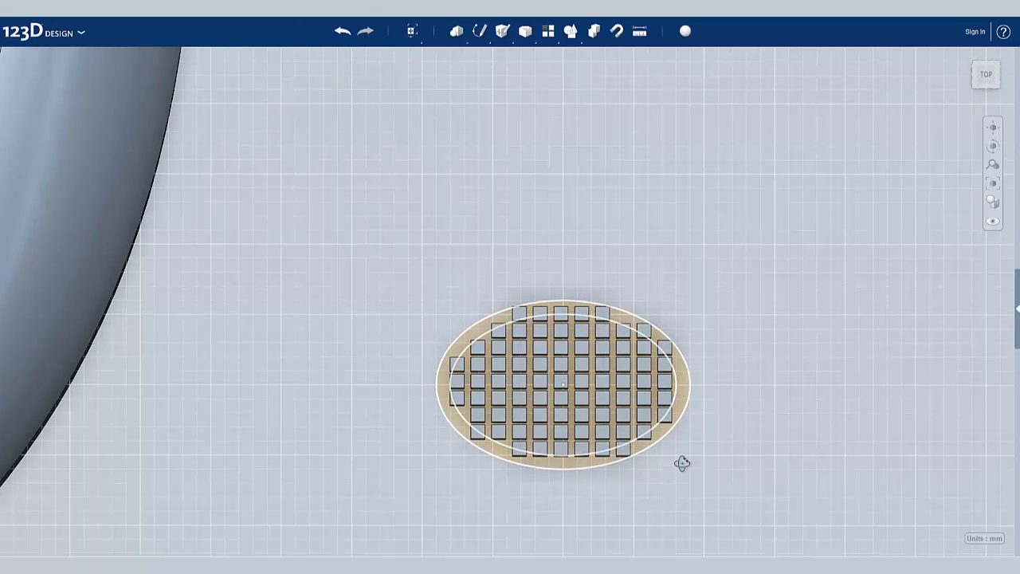
# Extrude the elliptical ring face upward 7 mm with the Join mode and commit the raised rim.
pyautogui.moveTo(683, 475); pyautogui.dragTo(682, 443, button='right')
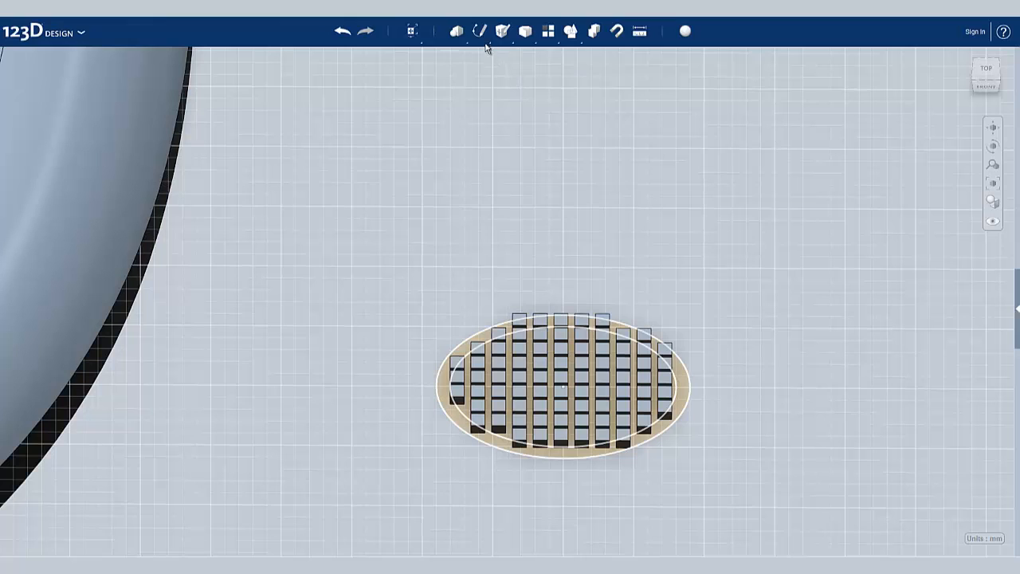
pyautogui.moveTo(503, 31)
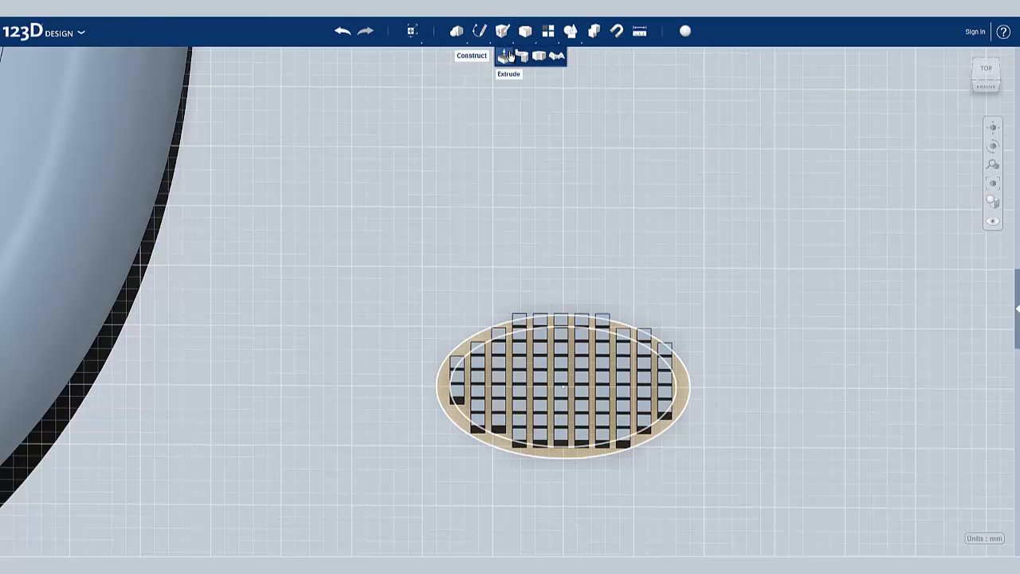
pyautogui.click(509, 55)
pyautogui.click(678, 391)
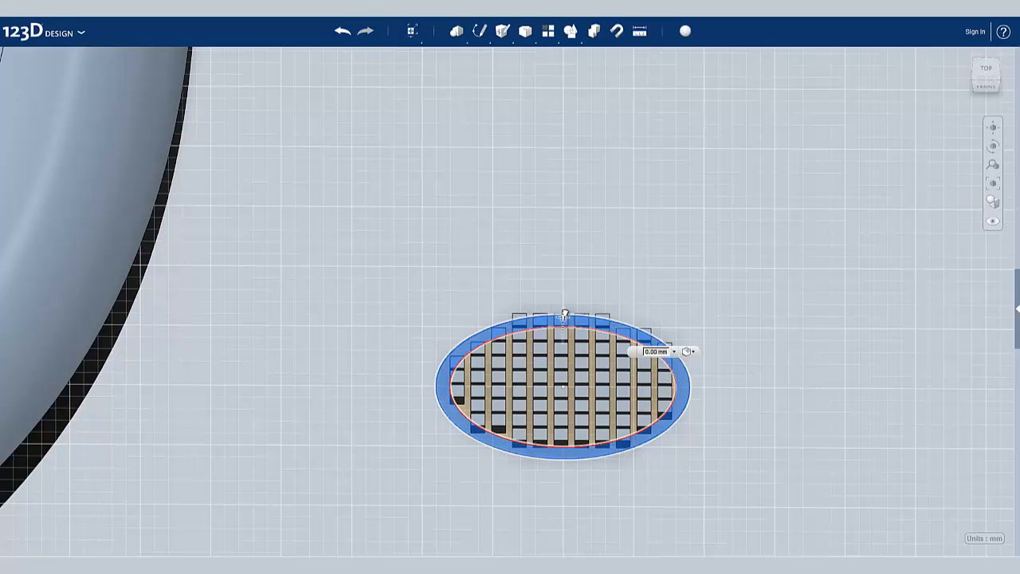
pyautogui.moveTo(565, 314); pyautogui.dragTo(564, 303)
pyautogui.click(692, 339)
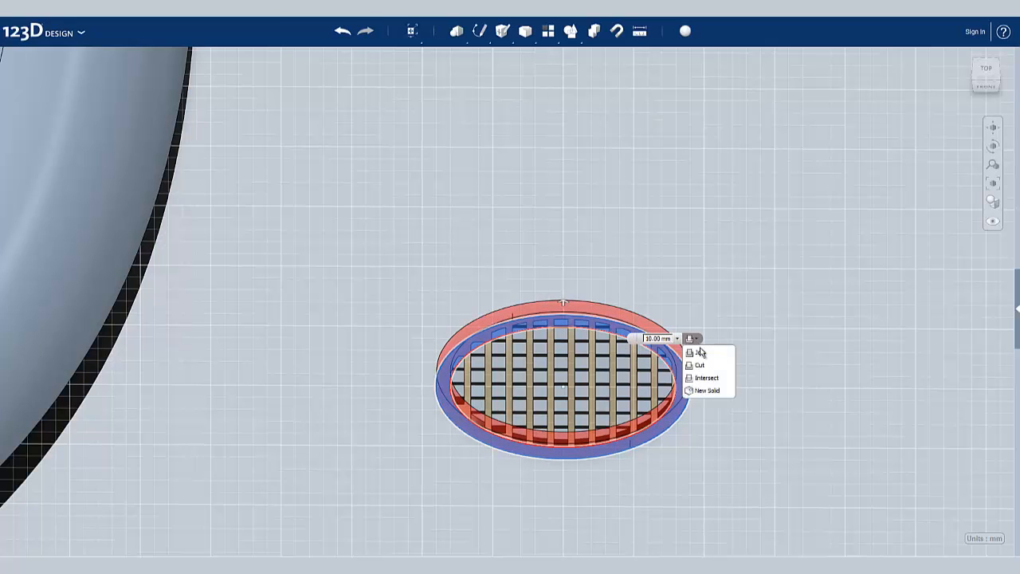
pyautogui.click(702, 354)
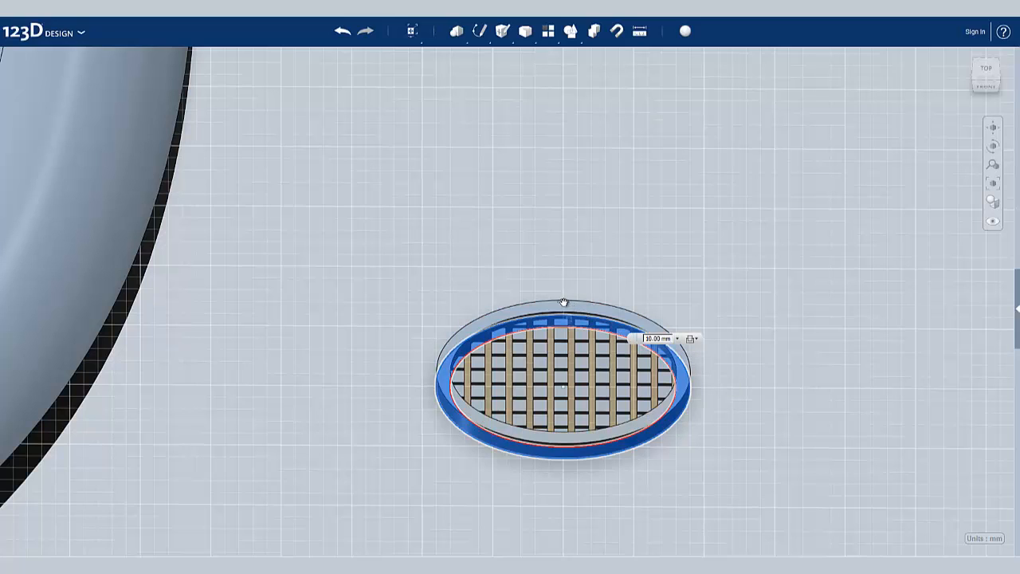
pyautogui.moveTo(564, 303); pyautogui.dragTo(565, 308)
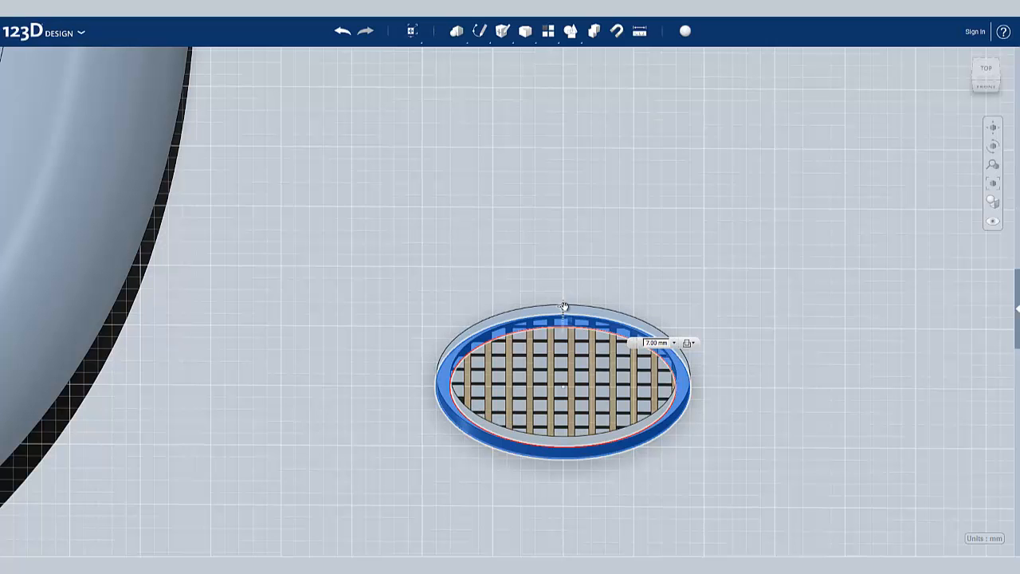
pyautogui.click(710, 450)
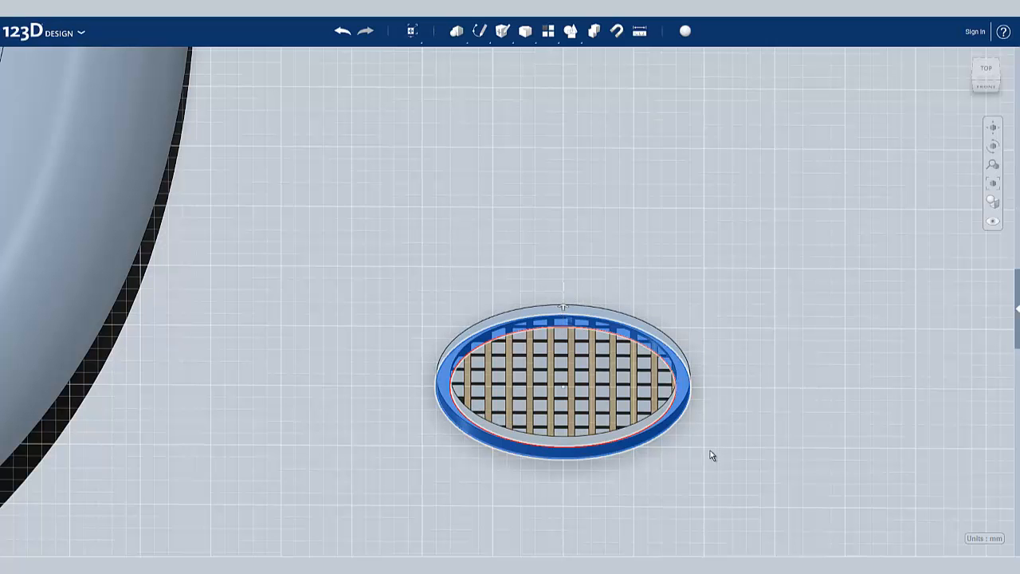
# From a front view, extrude the ring's inner face 31 mm downward into a deep base.
pyautogui.moveTo(681, 482); pyautogui.dragTo(681, 400, button='right')
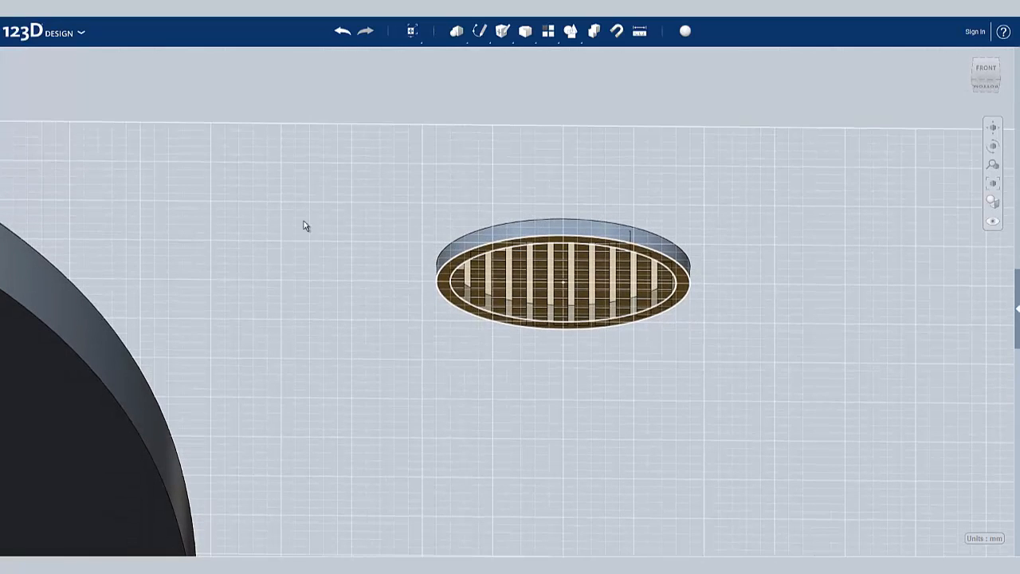
pyautogui.click(502, 31)
pyautogui.click(504, 56)
pyautogui.click(448, 297)
pyautogui.click(562, 269)
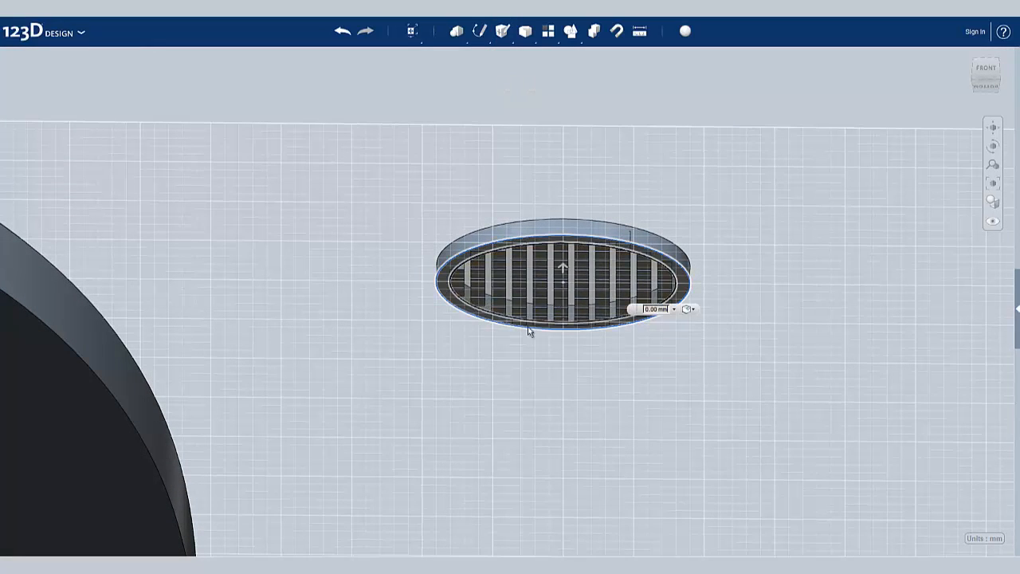
pyautogui.moveTo(562, 271); pyautogui.dragTo(563, 344)
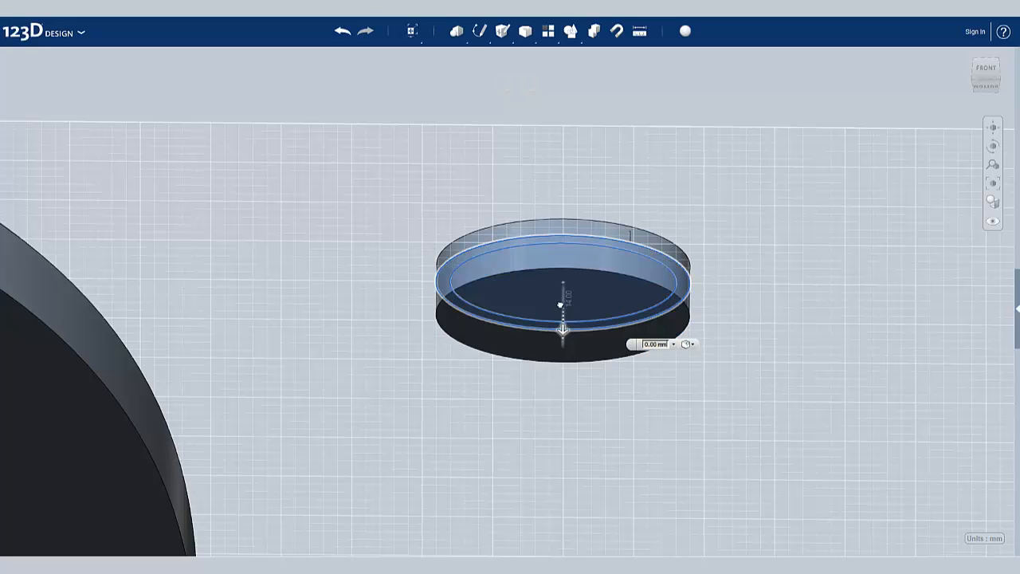
pyautogui.moveTo(562, 359); pyautogui.dragTo(563, 371)
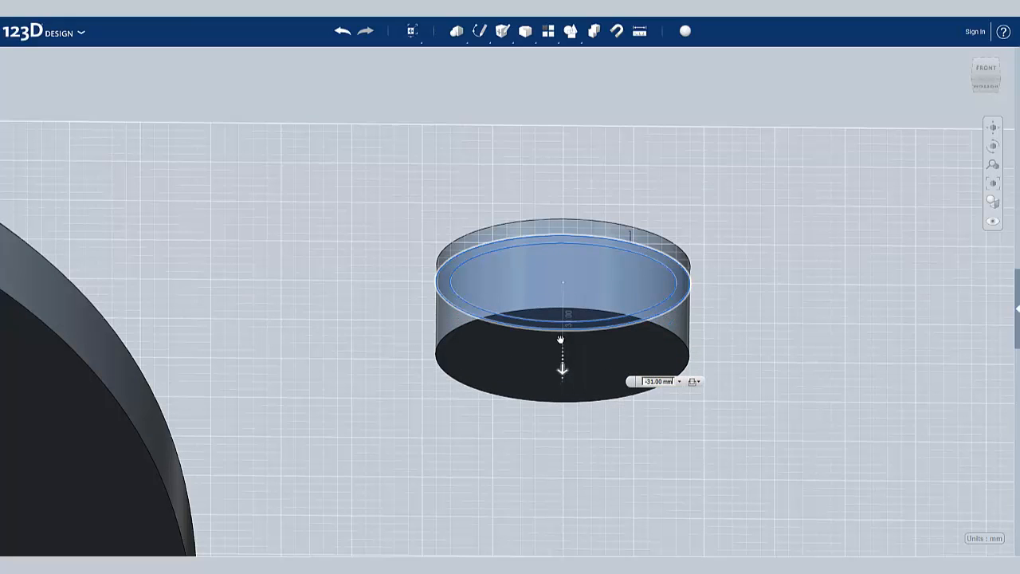
pyautogui.click(583, 413)
# Orbit to the top of the part and hide the sketch lines.
pyautogui.moveTo(745, 314)
pyautogui.mouseDown(button='right')
pyautogui.moveTo(724, 322)
pyautogui.moveTo(721, 342)
pyautogui.mouseUp(button='right')
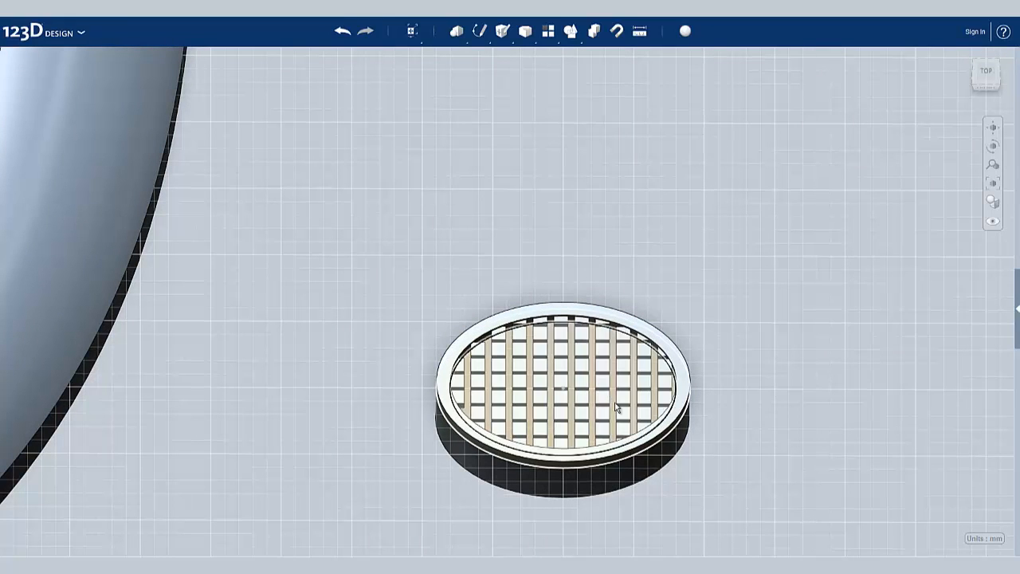
pyautogui.click(994, 220)
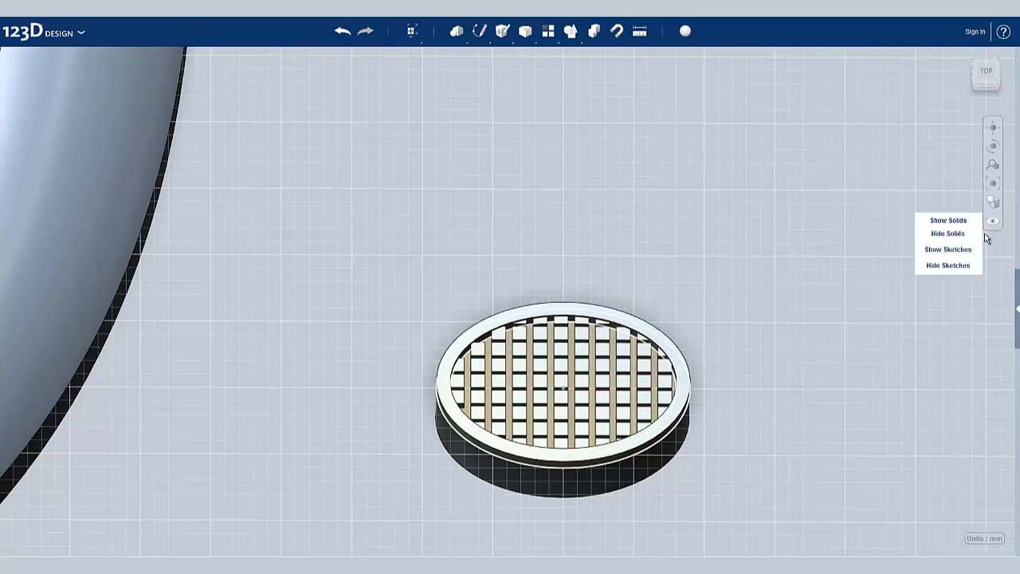
pyautogui.click(949, 265)
pyautogui.moveTo(633, 261); pyautogui.dragTo(650, 261, button='middle')
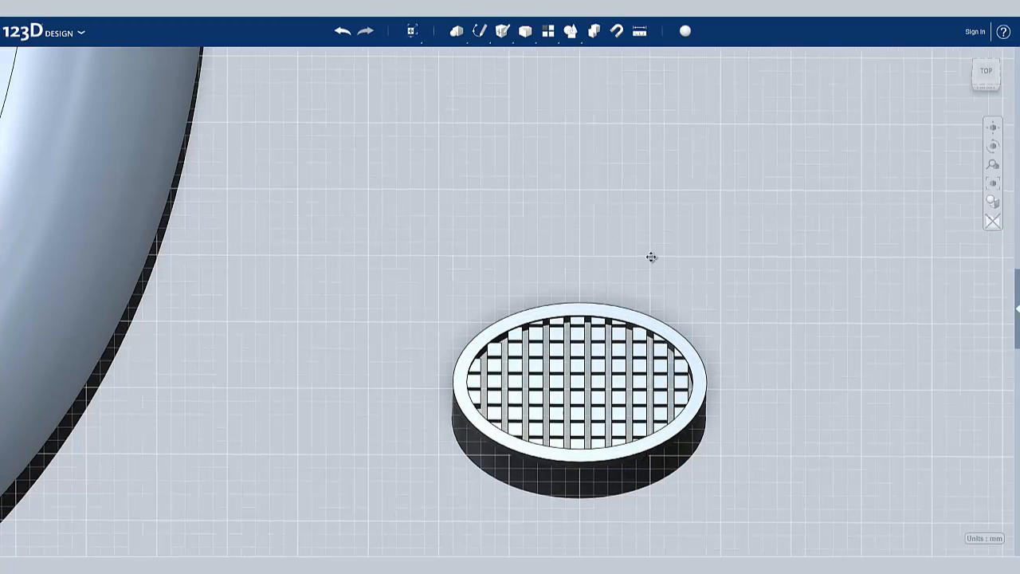
# Combine the grid bars into the rim as one solid and show the whole scene from the top.
pyautogui.click(594, 32)
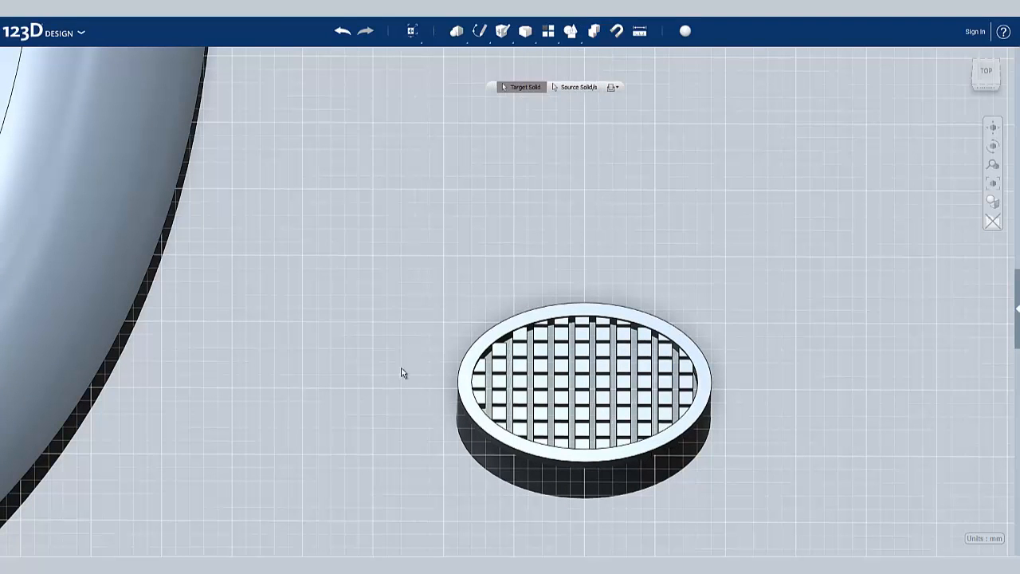
pyautogui.click(471, 426)
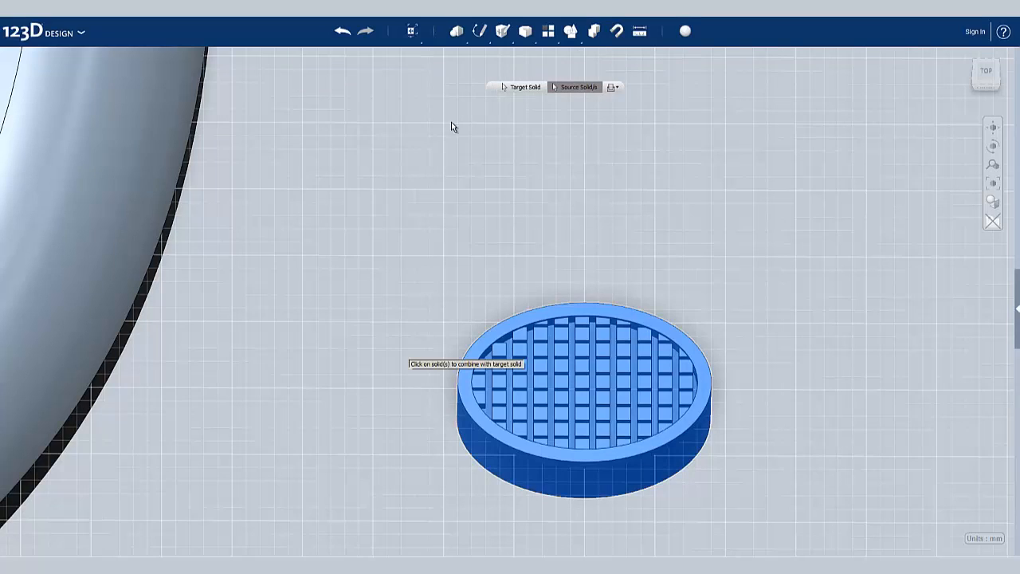
pyautogui.click(578, 87)
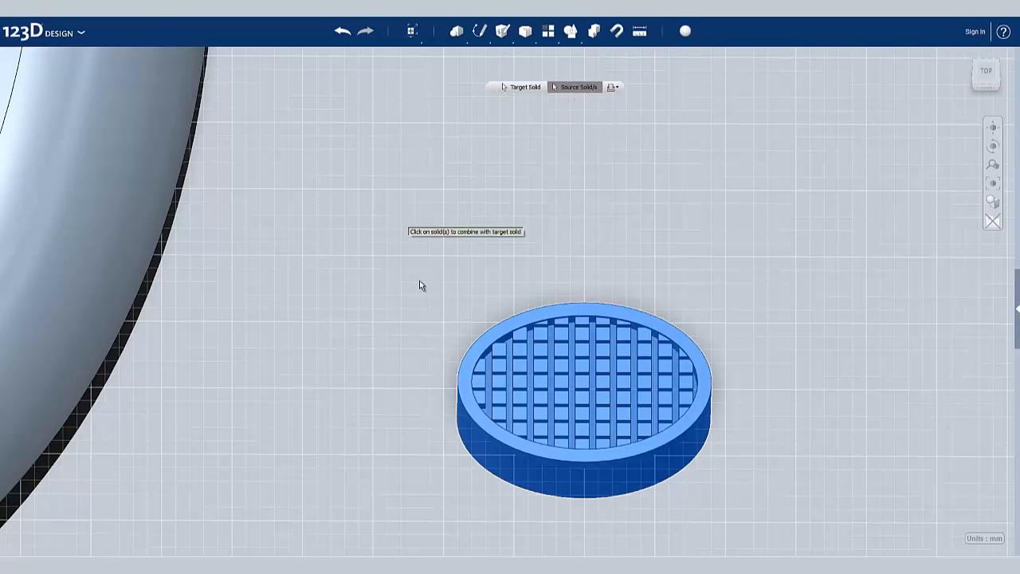
pyautogui.moveTo(398, 225); pyautogui.dragTo(814, 523)
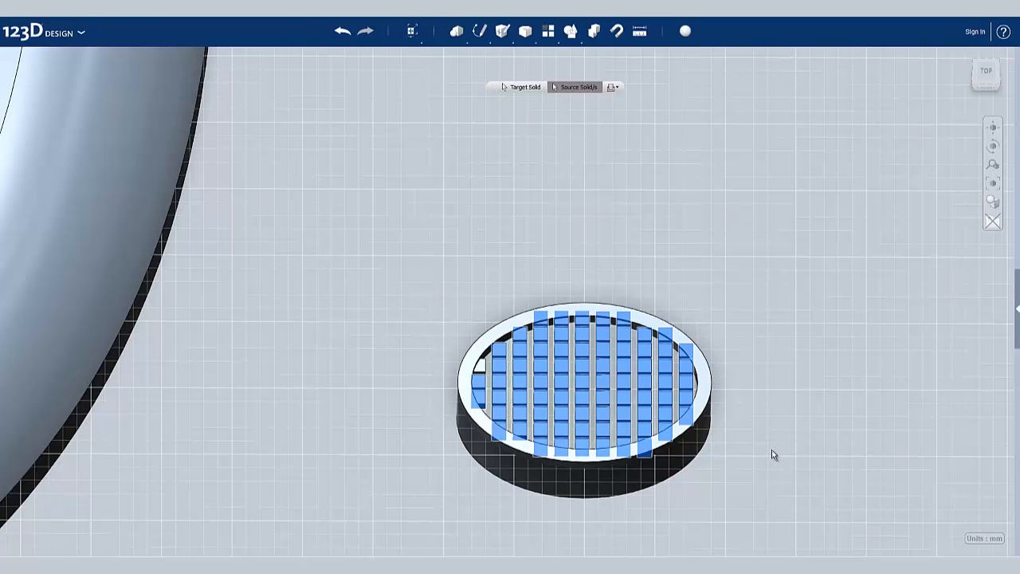
pyautogui.press('Return')
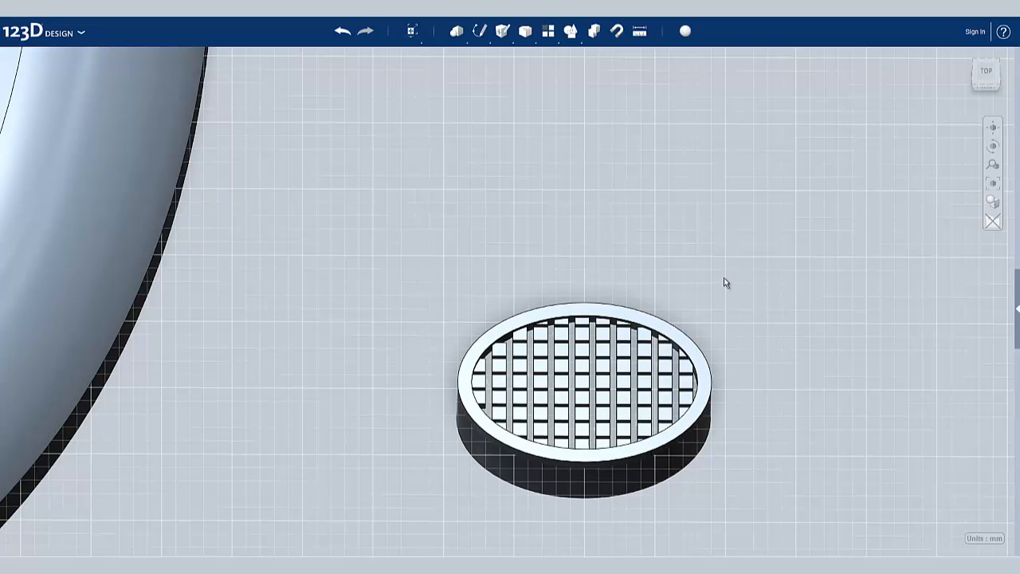
pyautogui.click(988, 72)
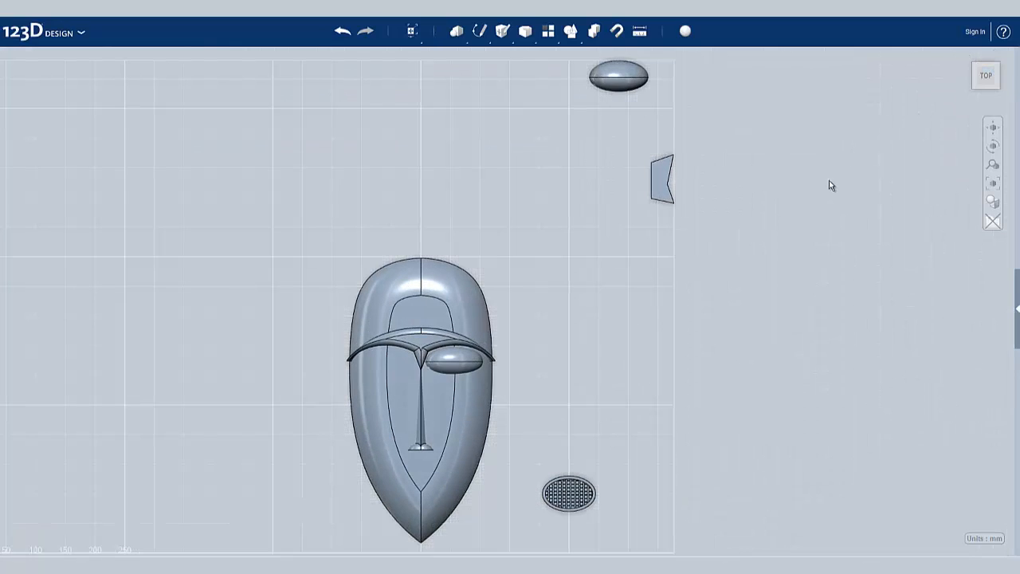